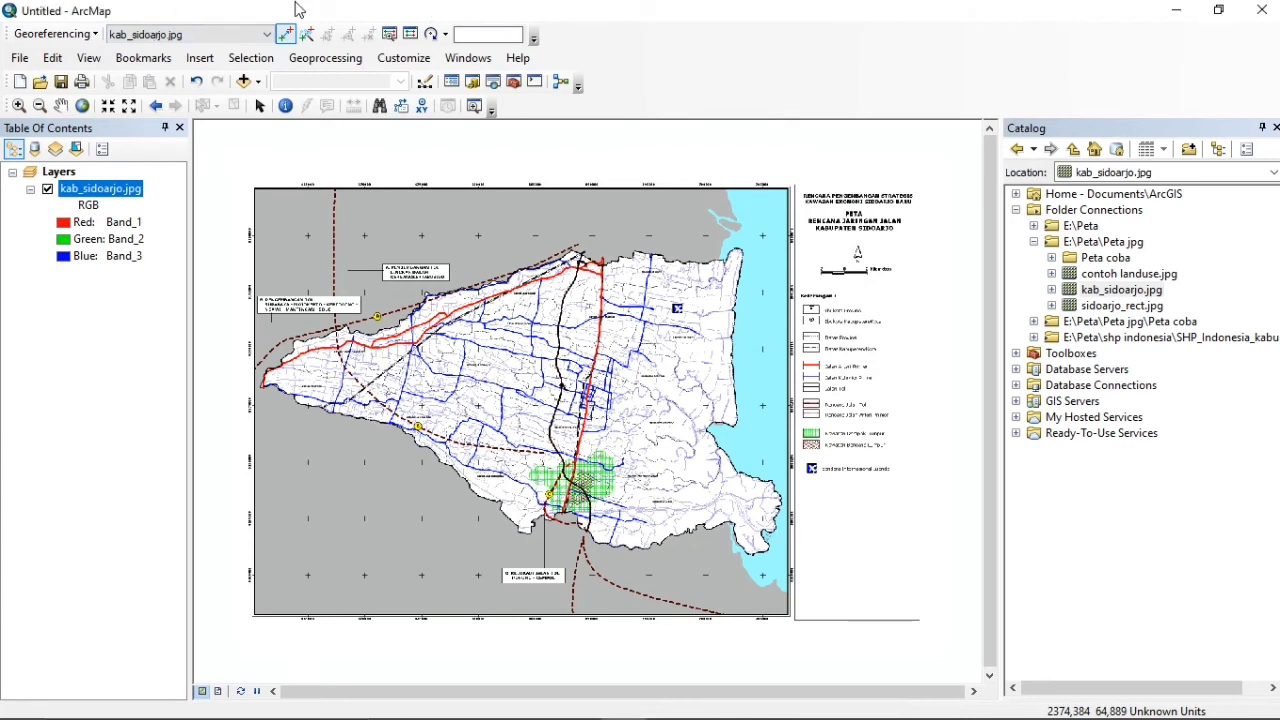
- Turn off Auto Adjust for georeferencing kab_sidoarjo.jpg and check that the option is unticked
{"action": "left_click", "coordinate": [94, 34]}
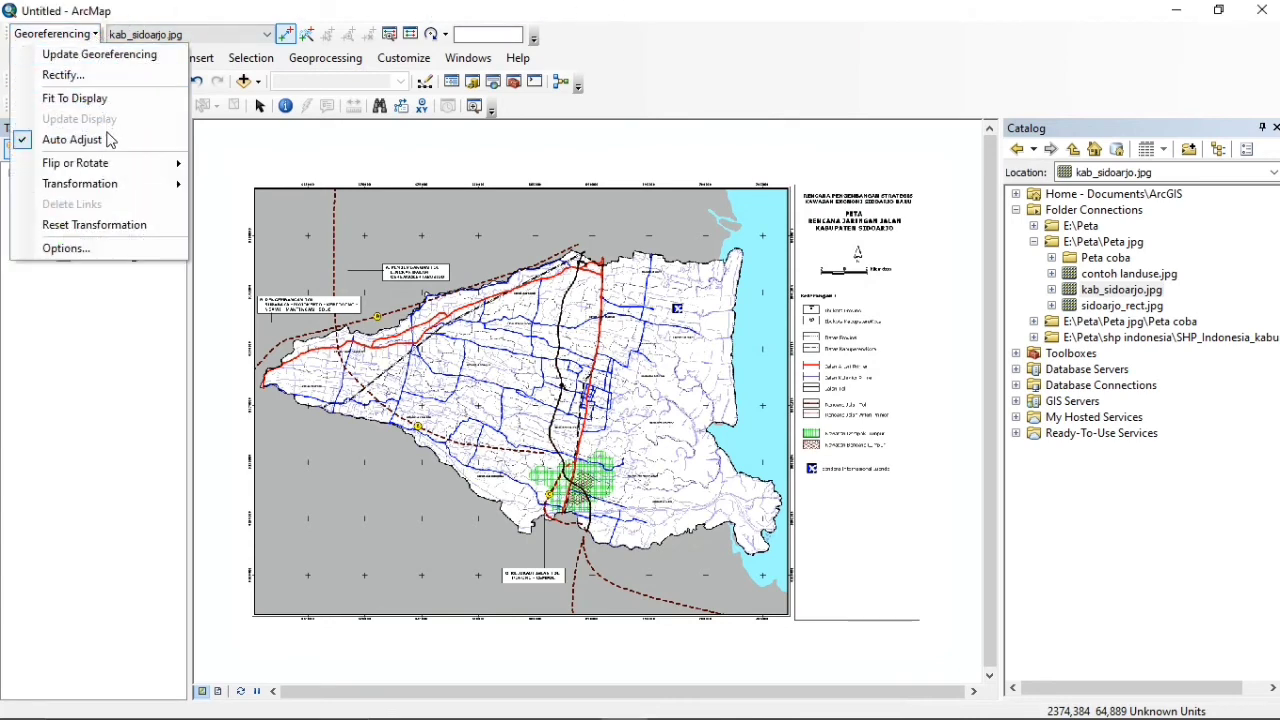
{"action": "left_click", "coordinate": [106, 136]}
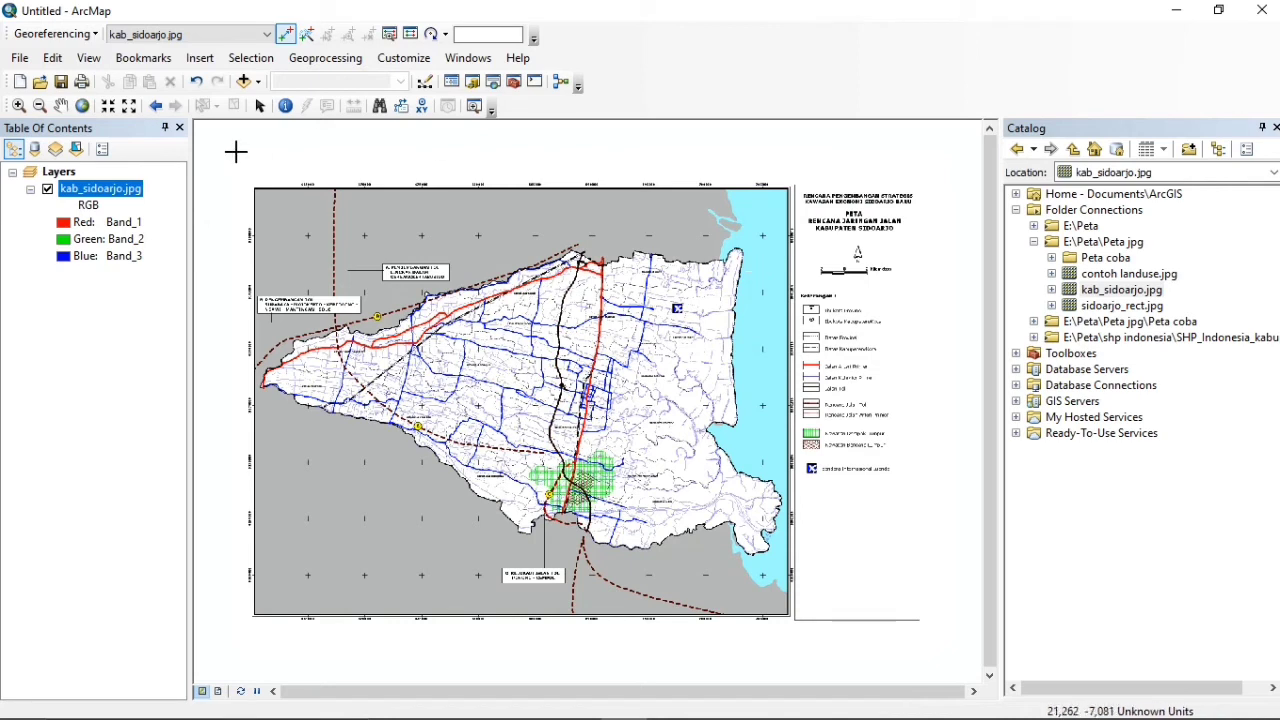
{"action": "left_click", "coordinate": [95, 35]}
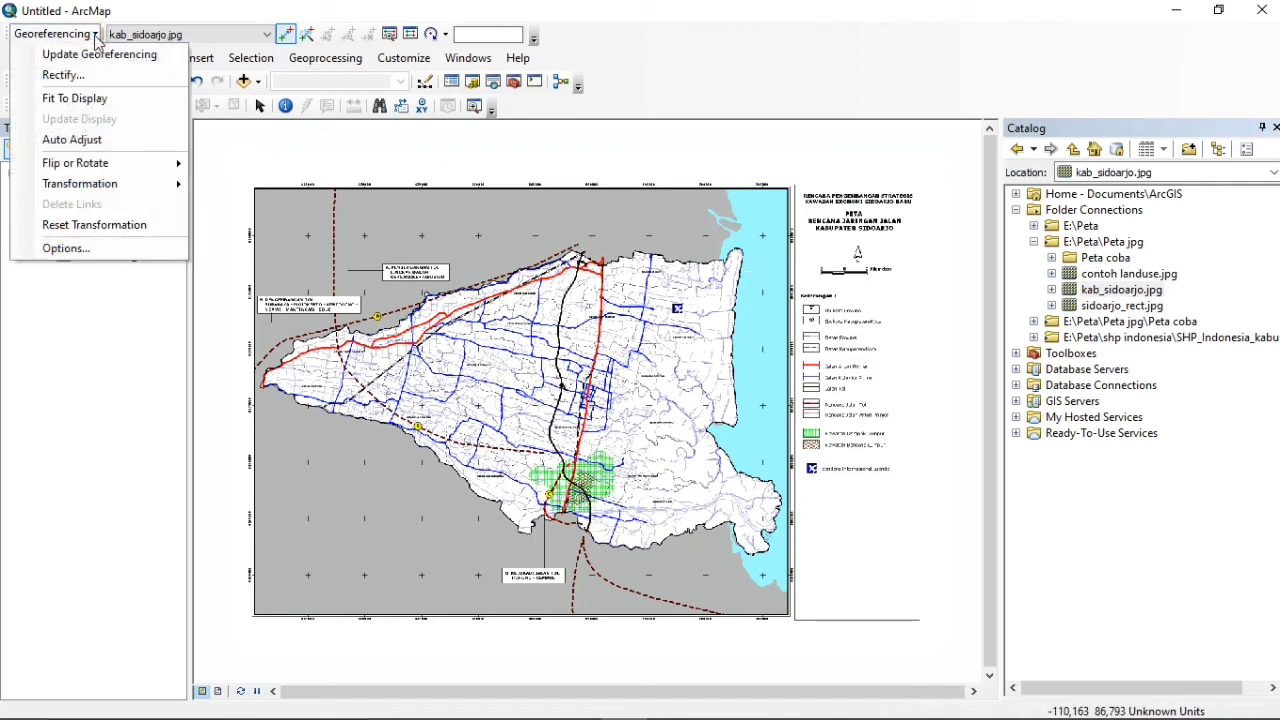
{"action": "left_click", "coordinate": [195, 9]}
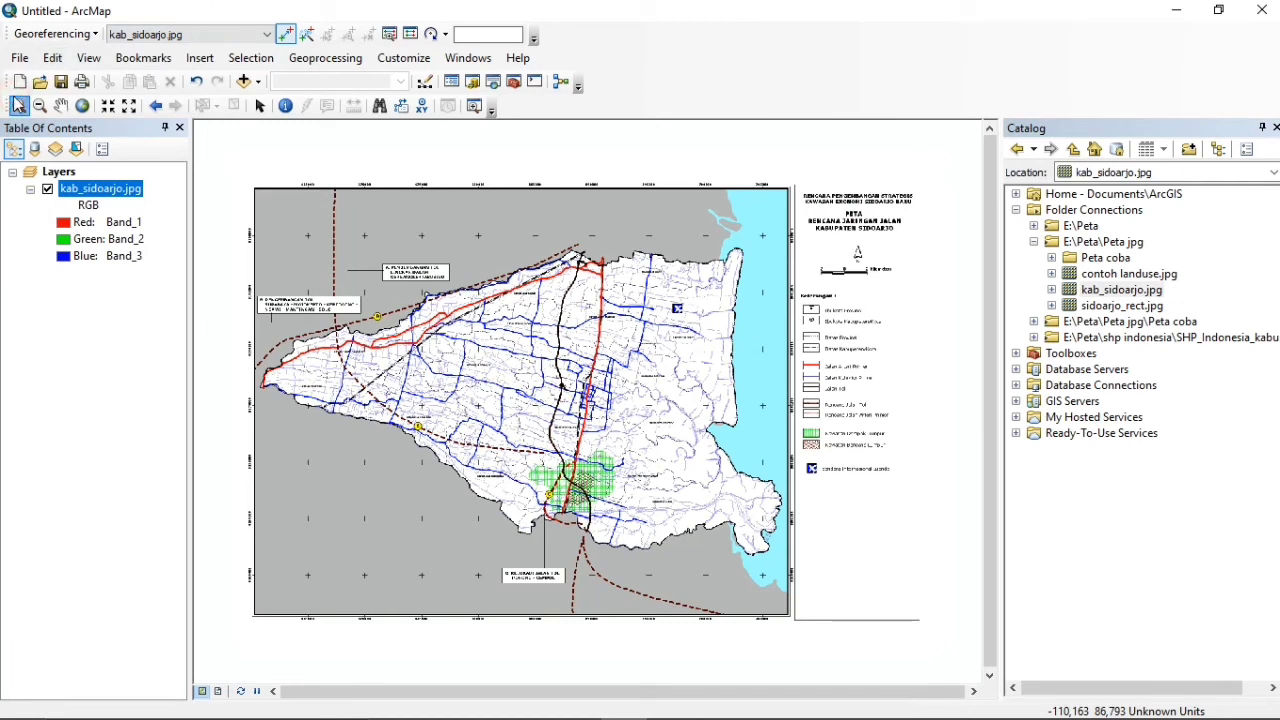
- Place the first georeferencing control point at the centre of the grid cross in the map's north-east corner
{"action": "left_click", "coordinate": [18, 105]}
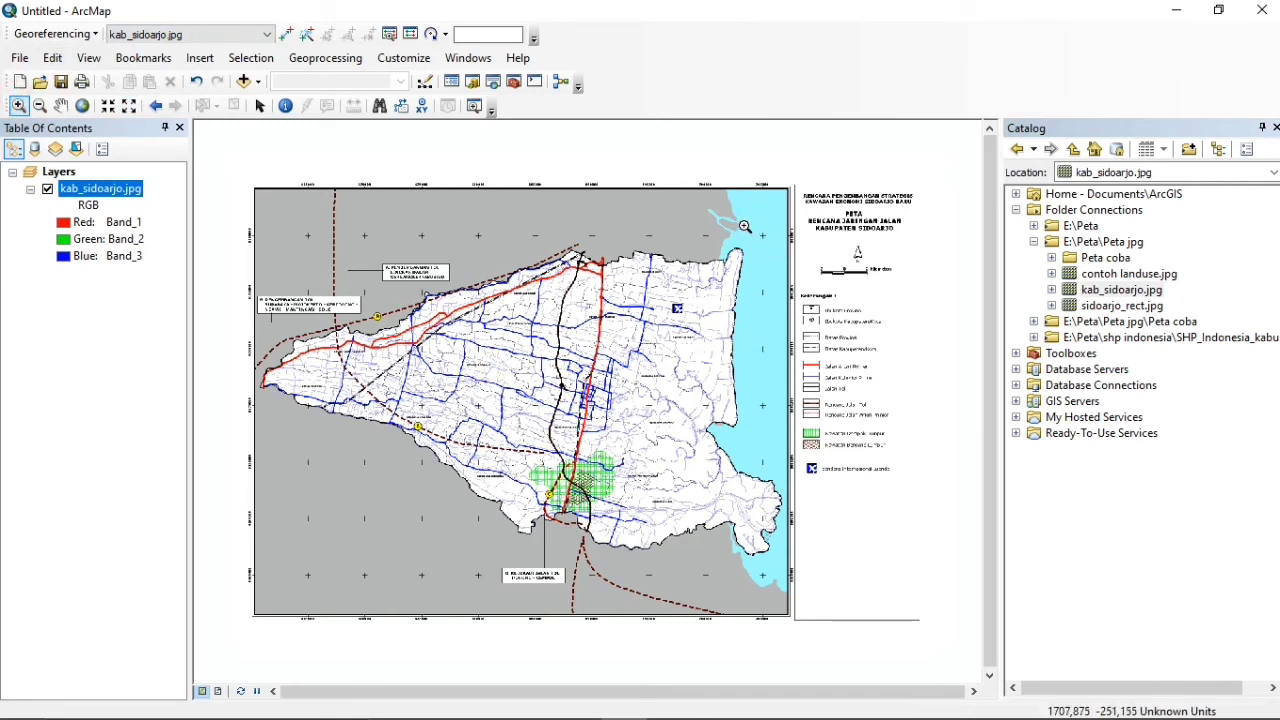
{"action": "left_click", "coordinate": [776, 248]}
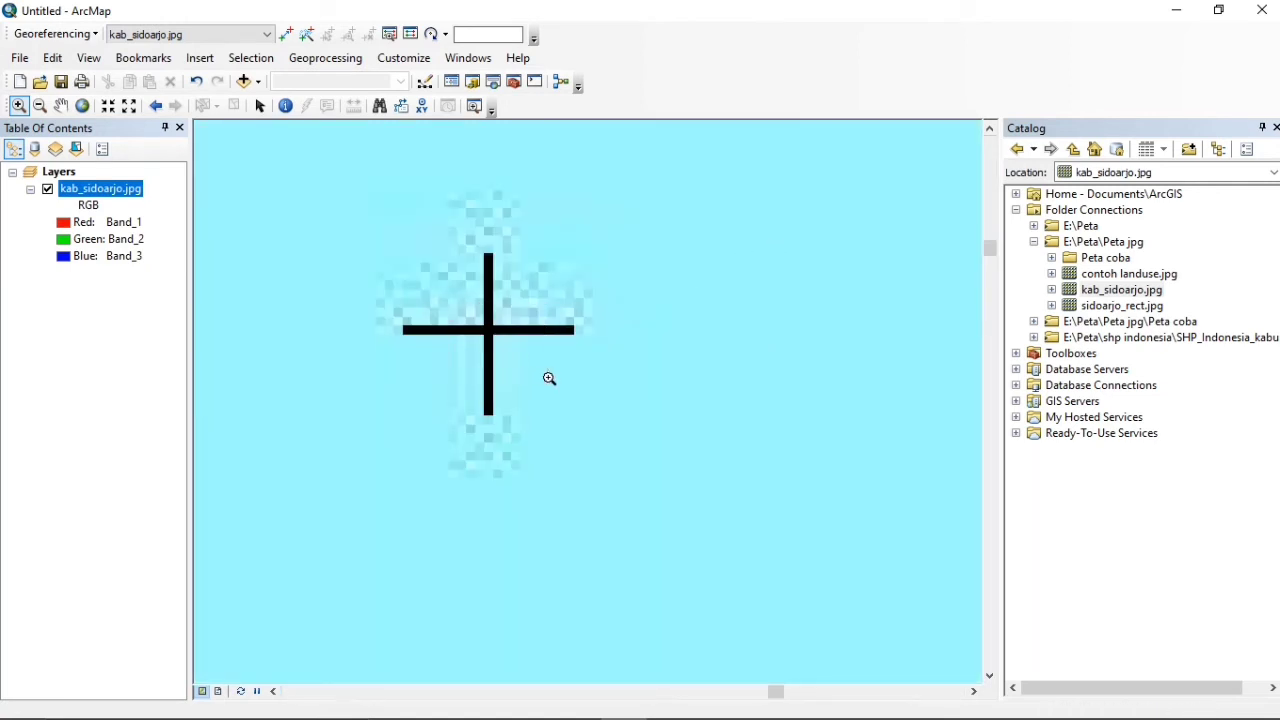
{"action": "left_click_drag", "start_coordinate": [417, 221], "coordinate": [597, 386]}
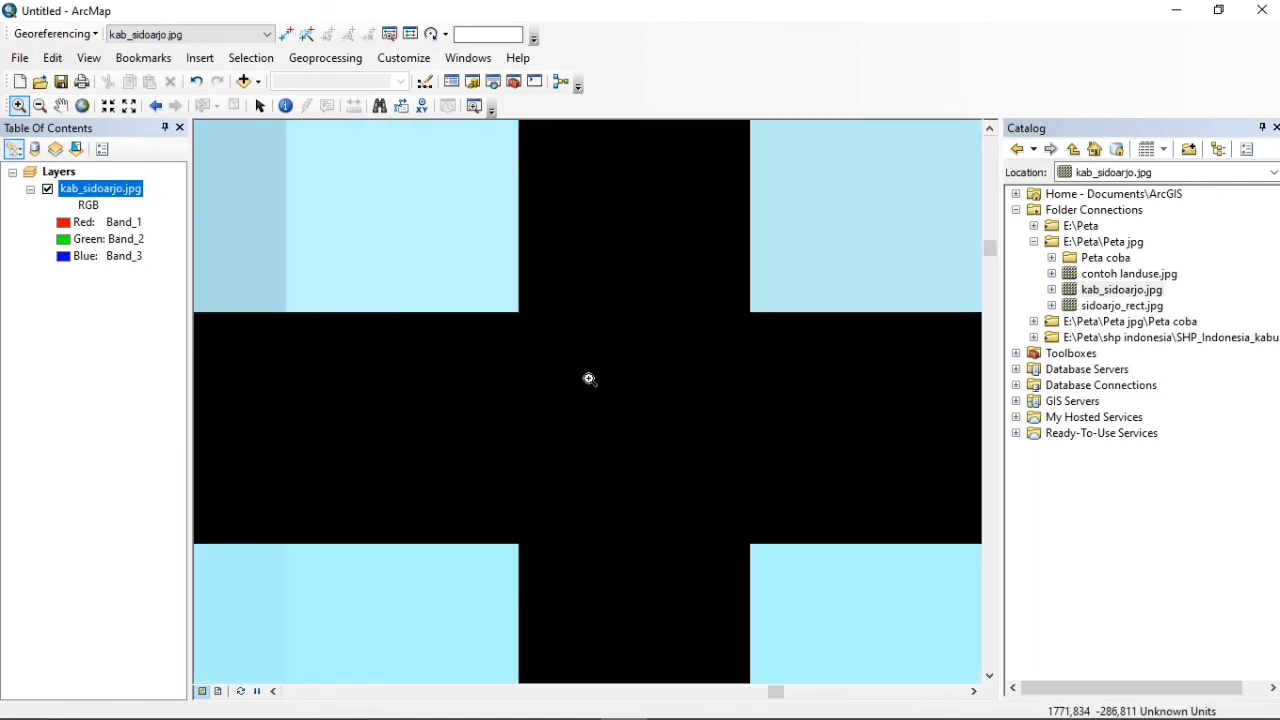
{"action": "left_click", "coordinate": [286, 35]}
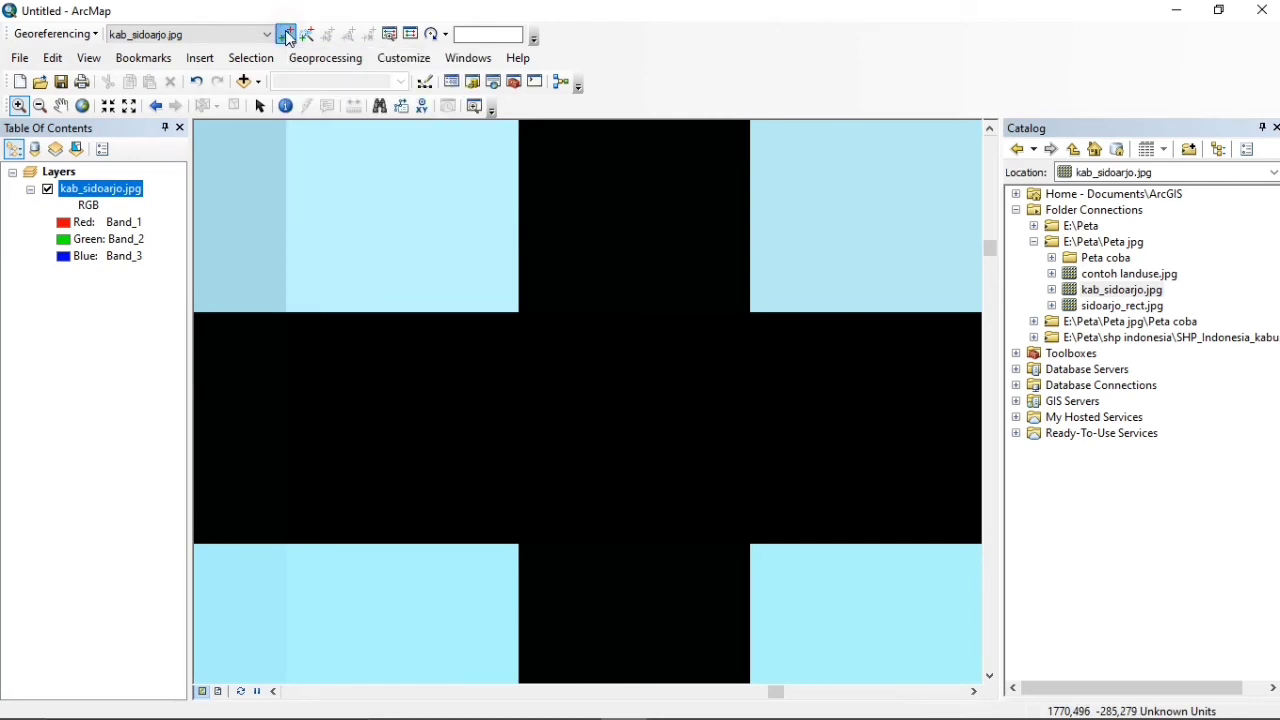
{"action": "left_click", "coordinate": [617, 392]}
- Assign the coordinates X 705000 and Y 9190000 to the north-east control point
{"action": "right_click", "coordinate": [618, 393]}
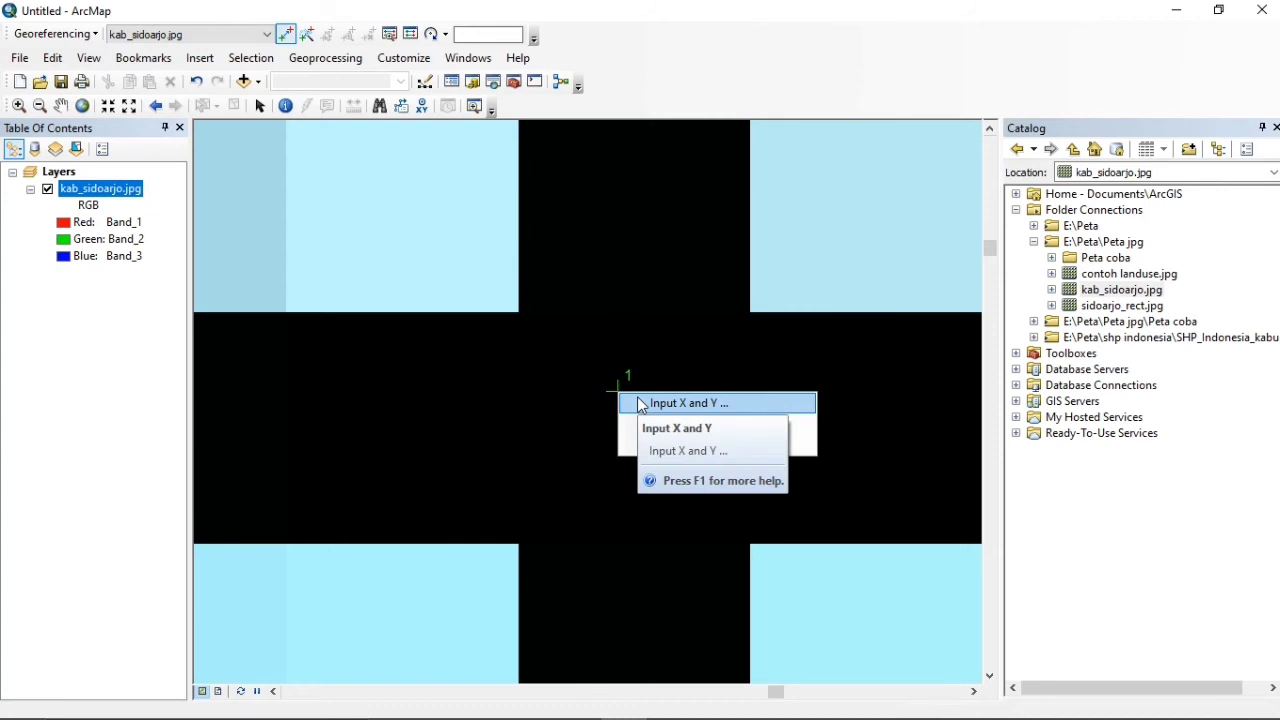
{"action": "left_click", "coordinate": [641, 404]}
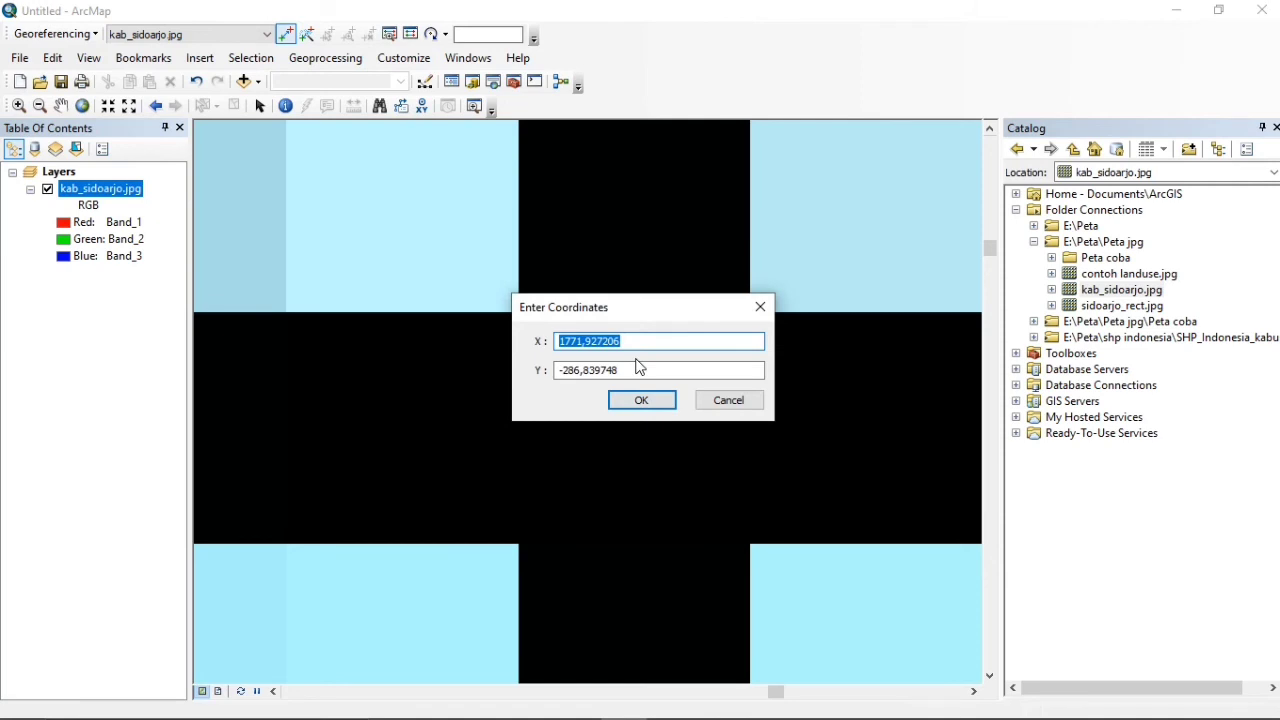
{"action": "type", "text": "705000"}
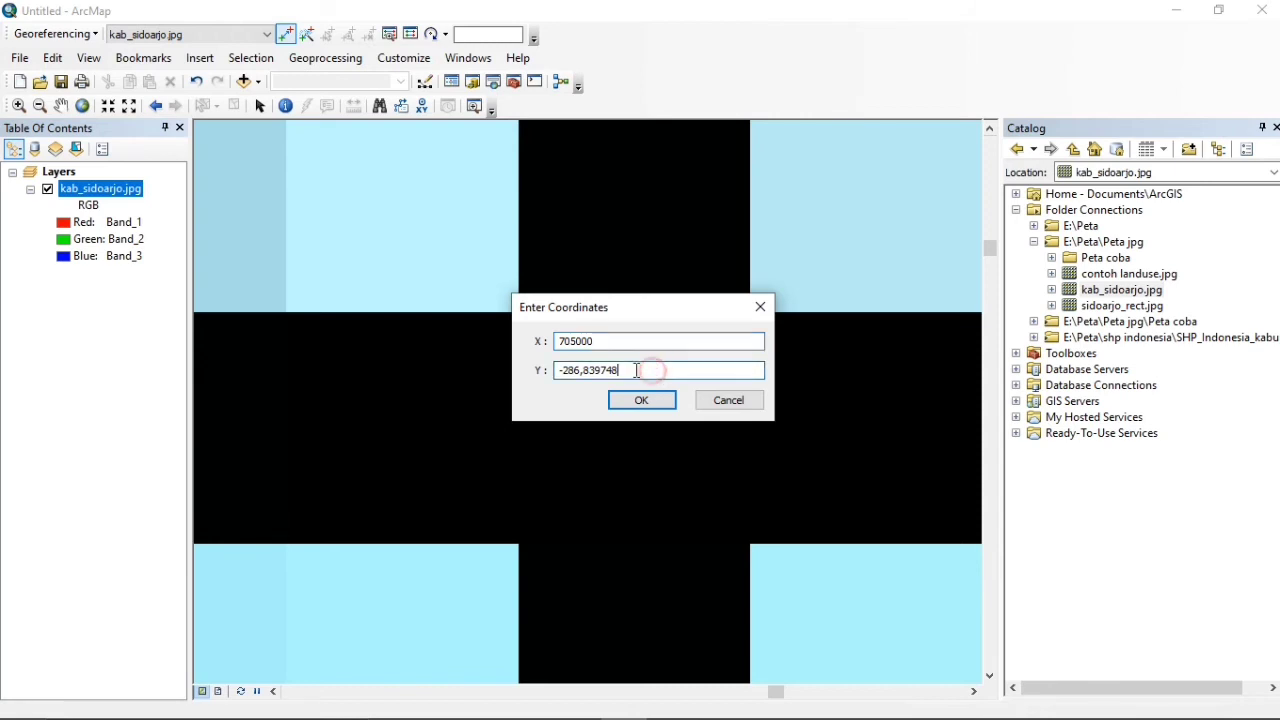
{"action": "left_click_drag", "start_coordinate": [651, 371], "coordinate": [543, 381]}
{"action": "type", "text": "9190000"}
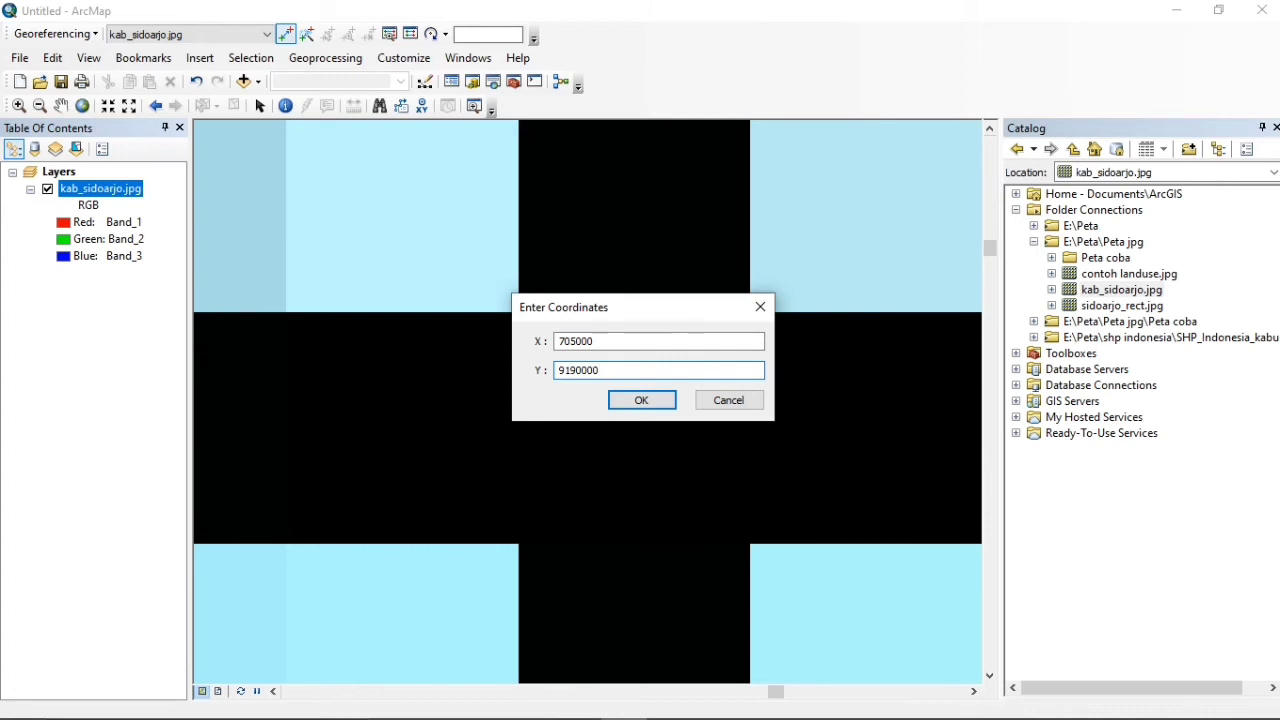
{"action": "left_click", "coordinate": [639, 400]}
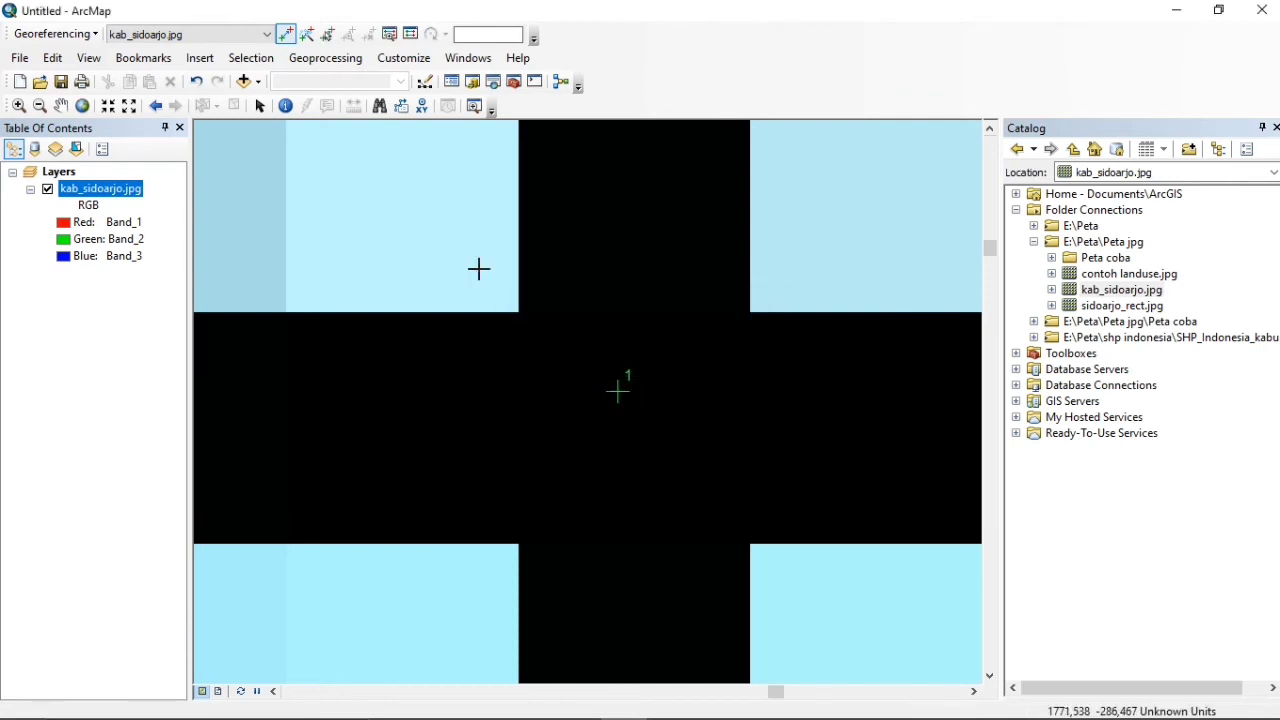
- Place the second control point at the centre of the grid cross in the map's south-east corner, above the 705000 label
{"action": "left_click", "coordinate": [42, 108]}
{"action": "left_click_drag", "start_coordinate": [463, 278], "coordinate": [703, 495]}
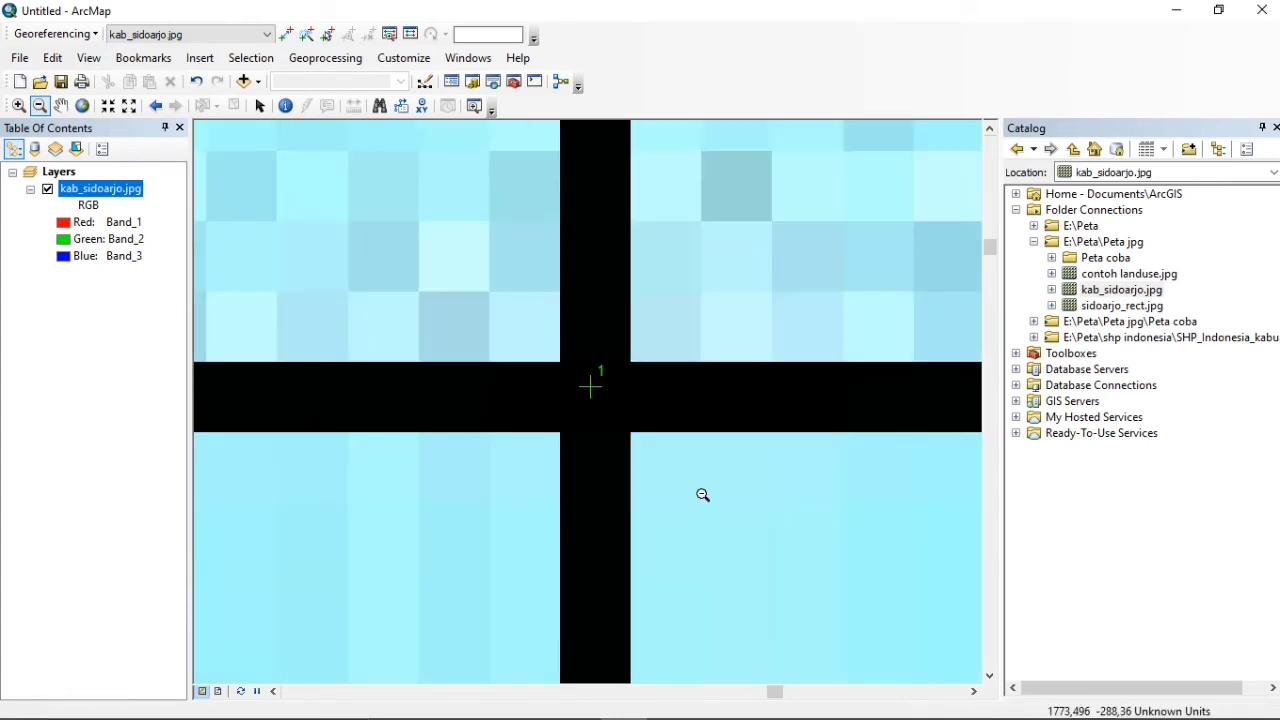
{"action": "left_click_drag", "start_coordinate": [516, 338], "coordinate": [840, 590]}
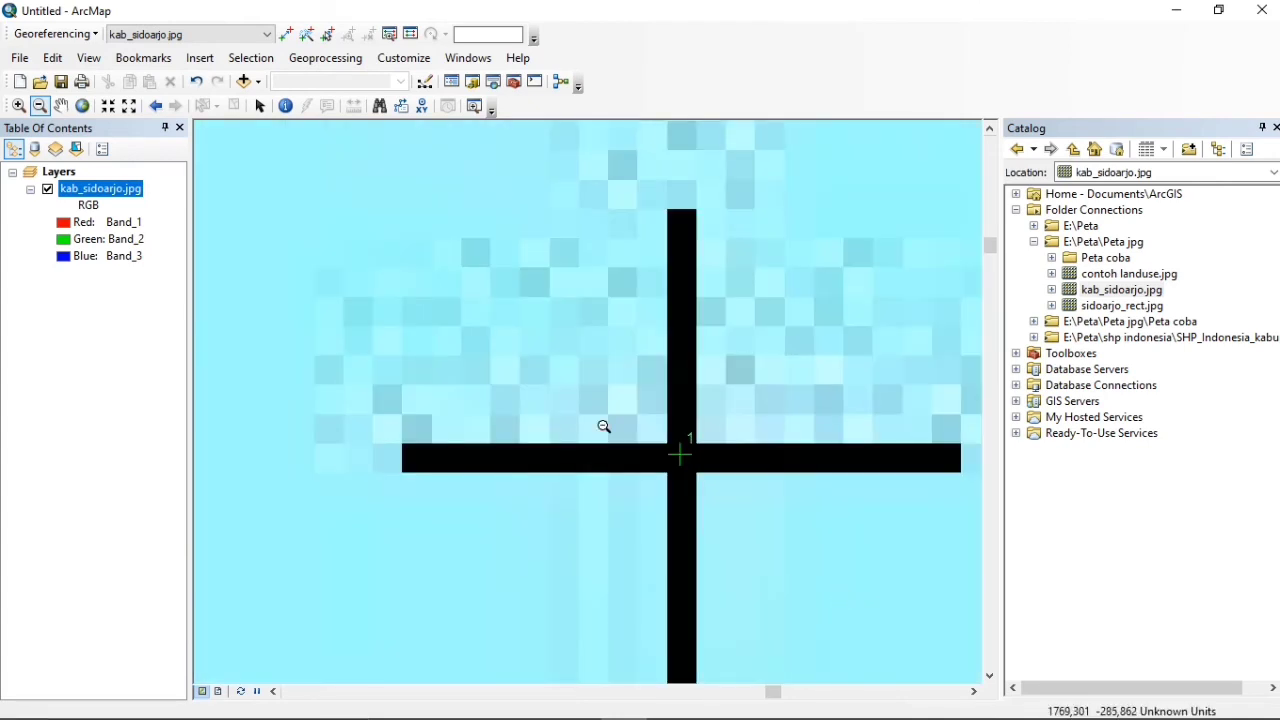
{"action": "left_click", "coordinate": [891, 674]}
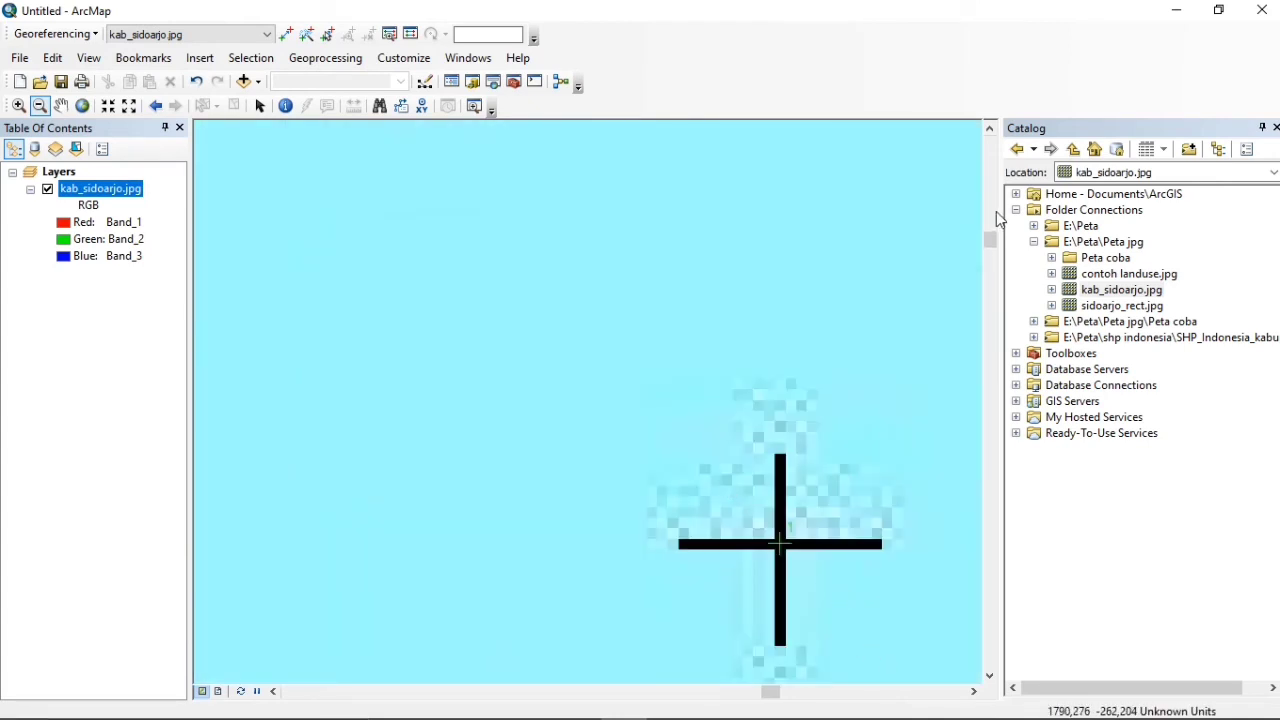
{"action": "left_click_drag", "start_coordinate": [994, 237], "coordinate": [989, 378]}
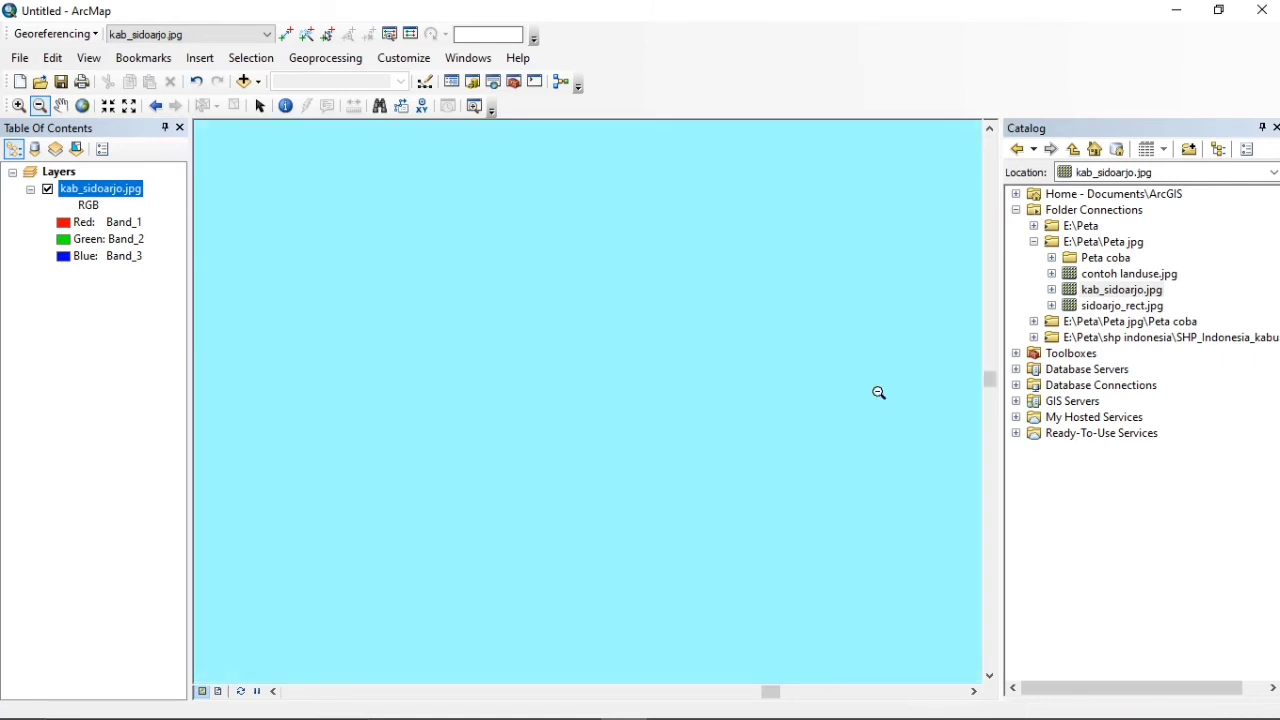
{"action": "left_click", "coordinate": [763, 409]}
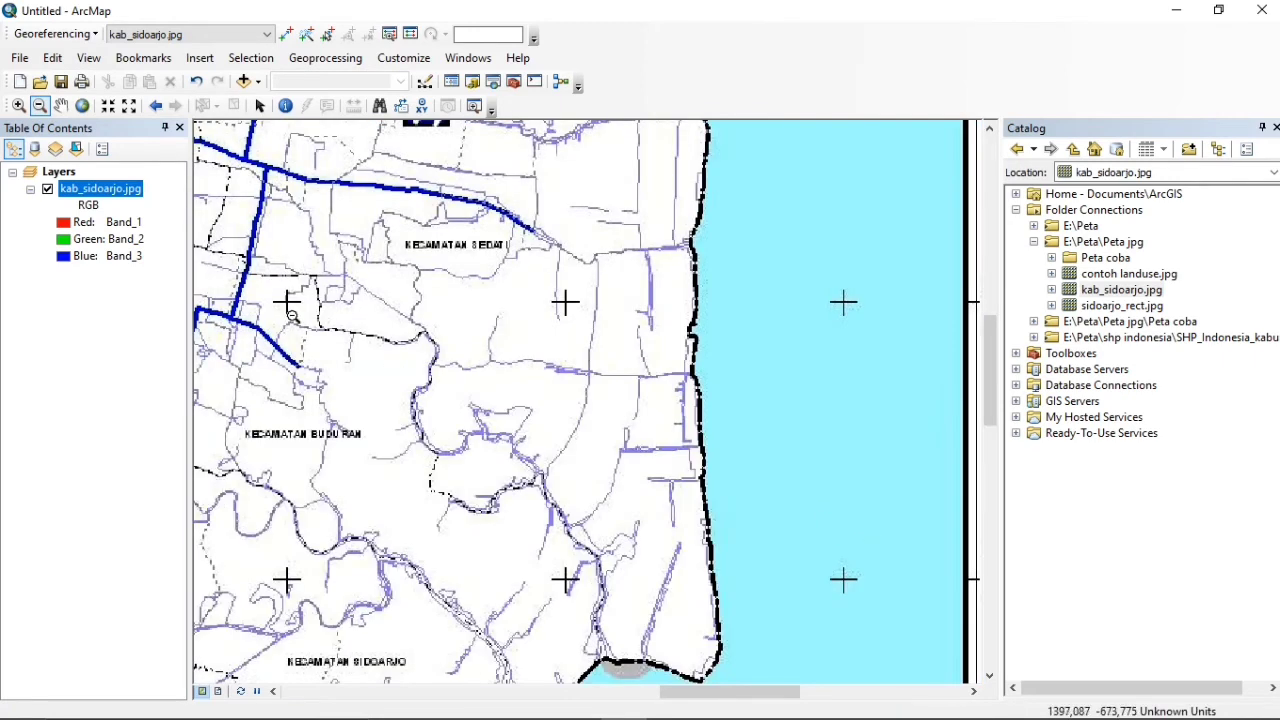
{"action": "left_click_drag", "start_coordinate": [985, 345], "coordinate": [994, 593]}
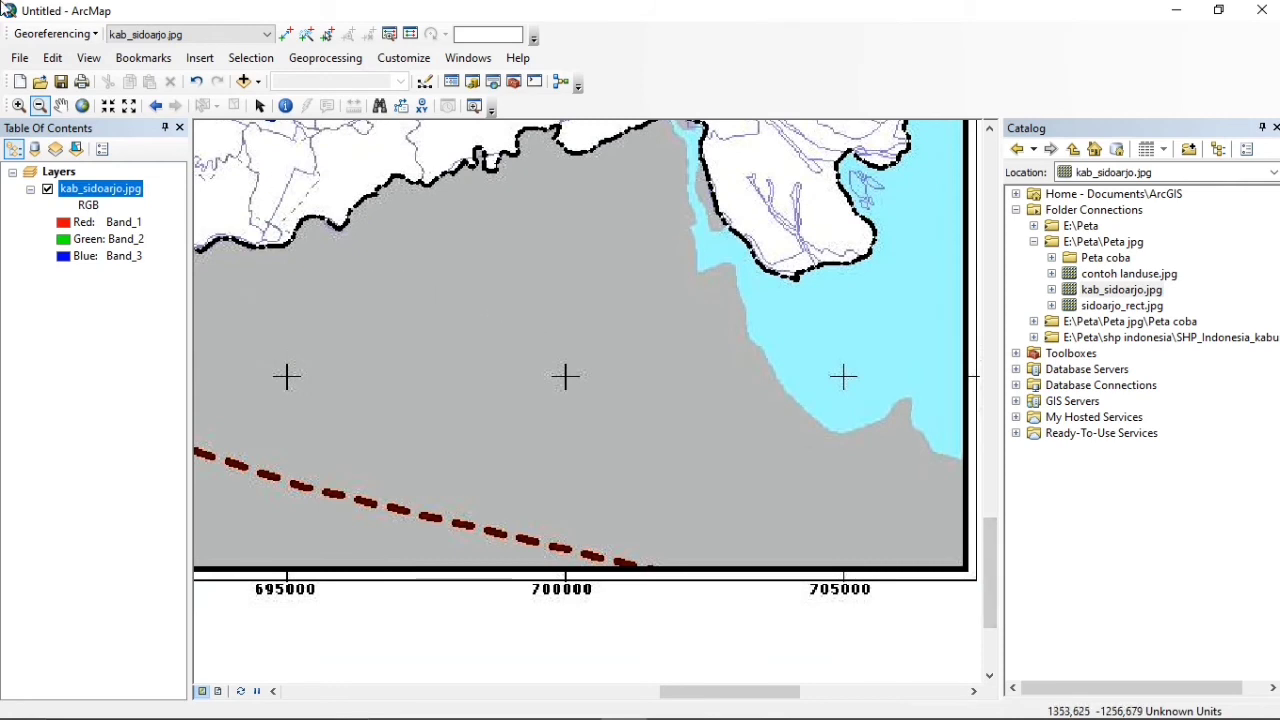
{"action": "left_click", "coordinate": [20, 106]}
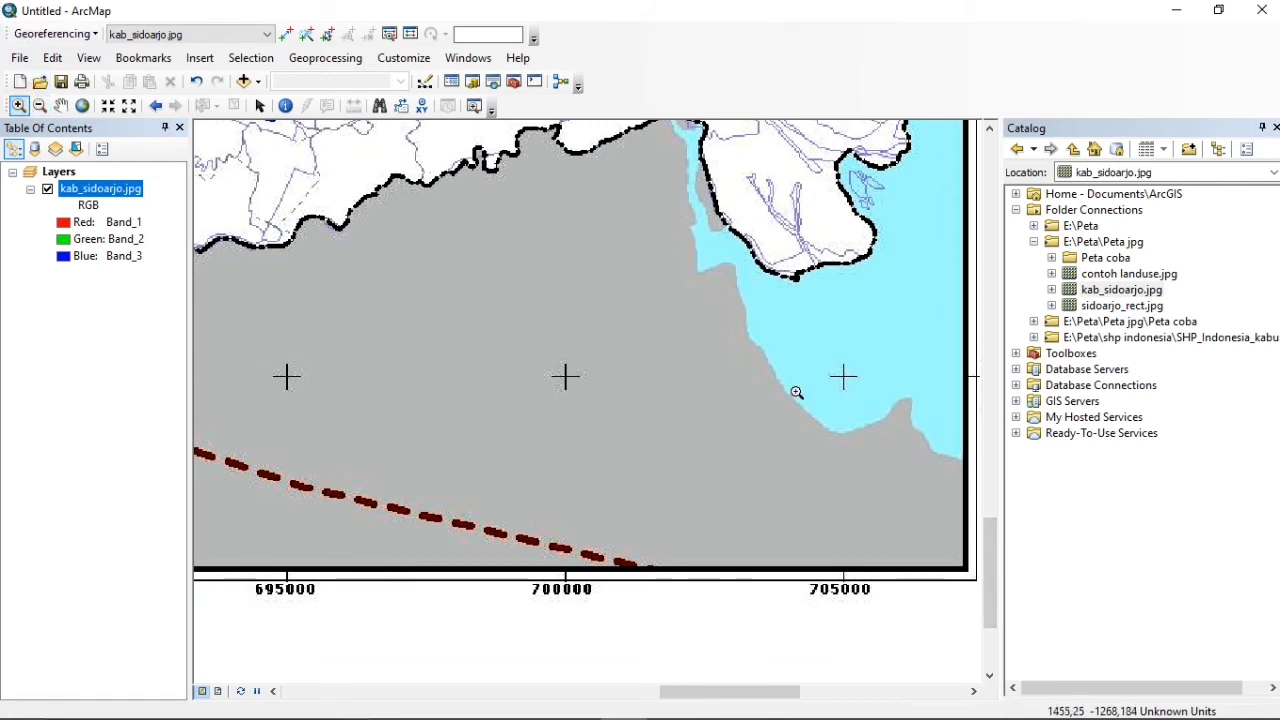
{"action": "left_click_drag", "start_coordinate": [820, 355], "coordinate": [862, 397]}
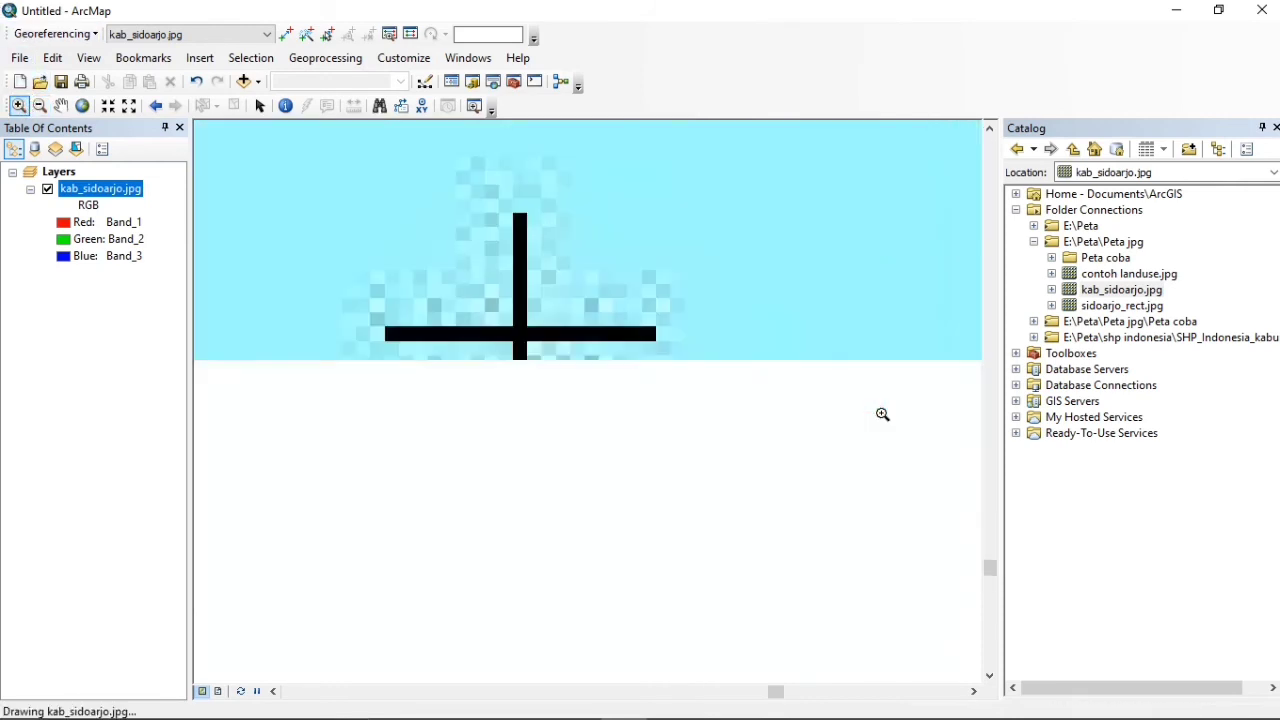
{"action": "left_click_drag", "start_coordinate": [483, 293], "coordinate": [568, 391]}
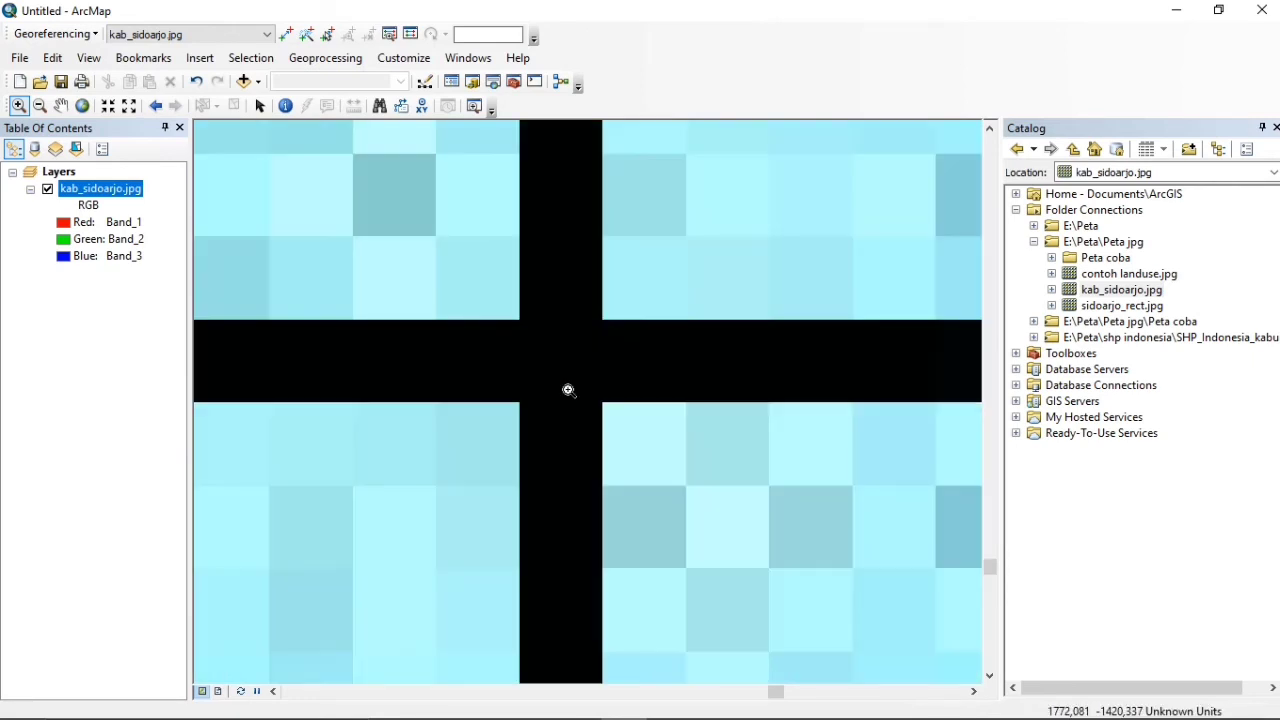
{"action": "left_click_drag", "start_coordinate": [422, 268], "coordinate": [668, 452]}
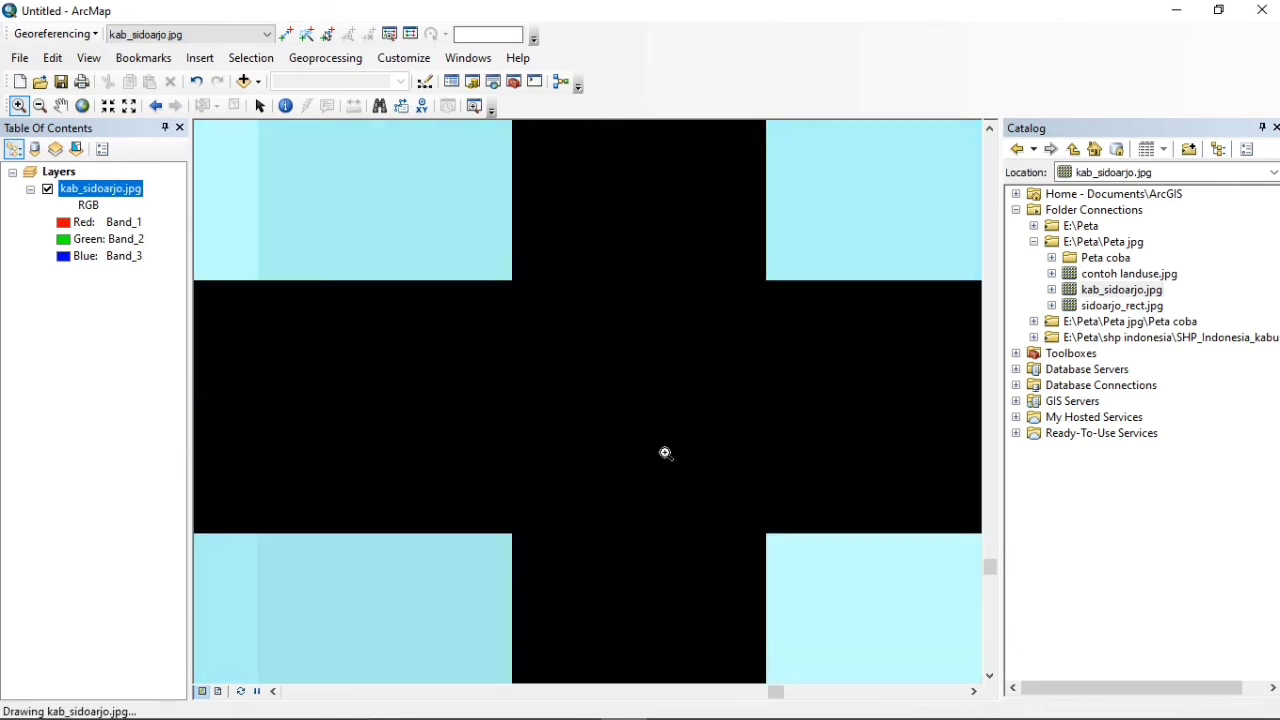
{"action": "left_click", "coordinate": [286, 34]}
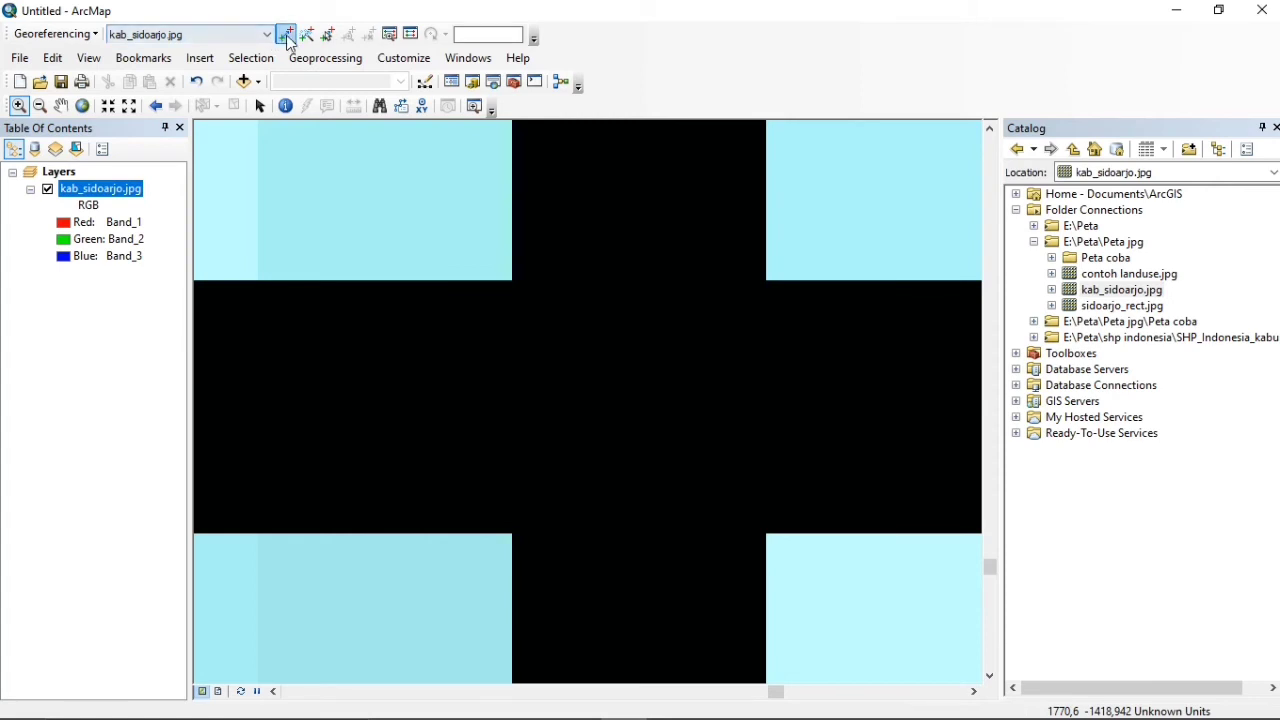
{"action": "left_click", "coordinate": [632, 386]}
- Assign the coordinates X 705000 and Y 9160000 to the south-east control point
{"action": "right_click", "coordinate": [632, 386]}
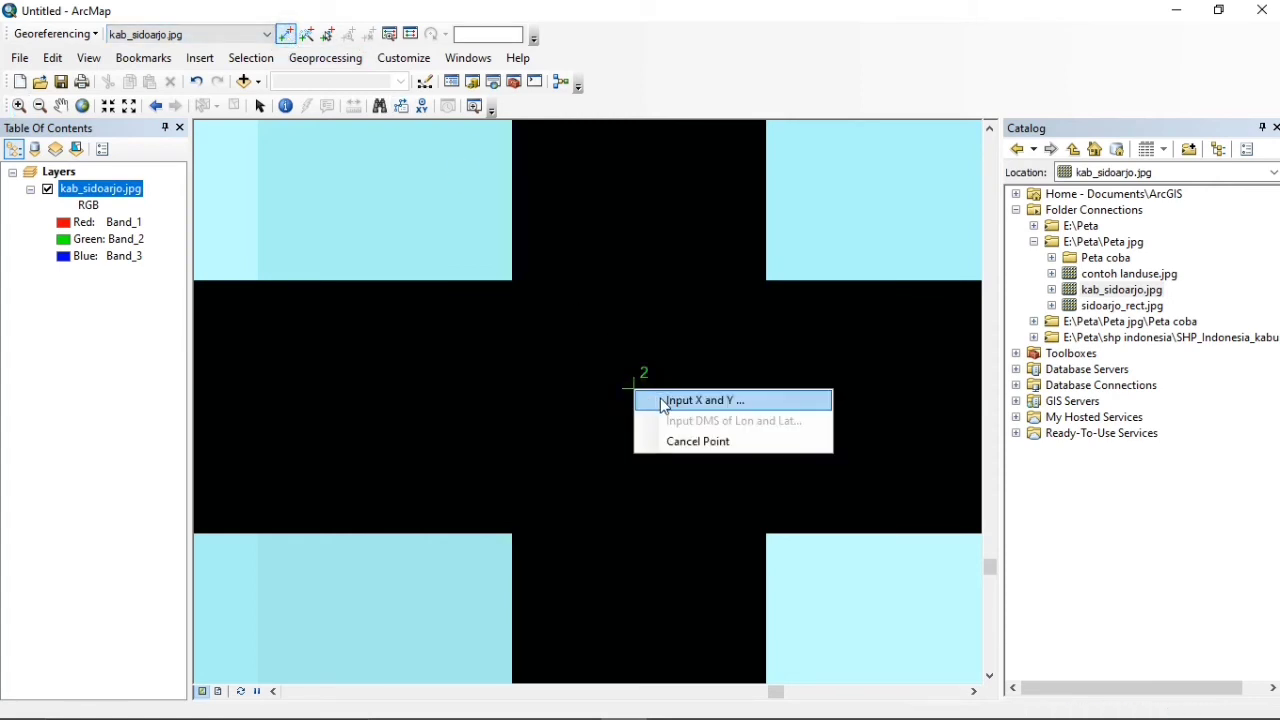
{"action": "left_click", "coordinate": [660, 401]}
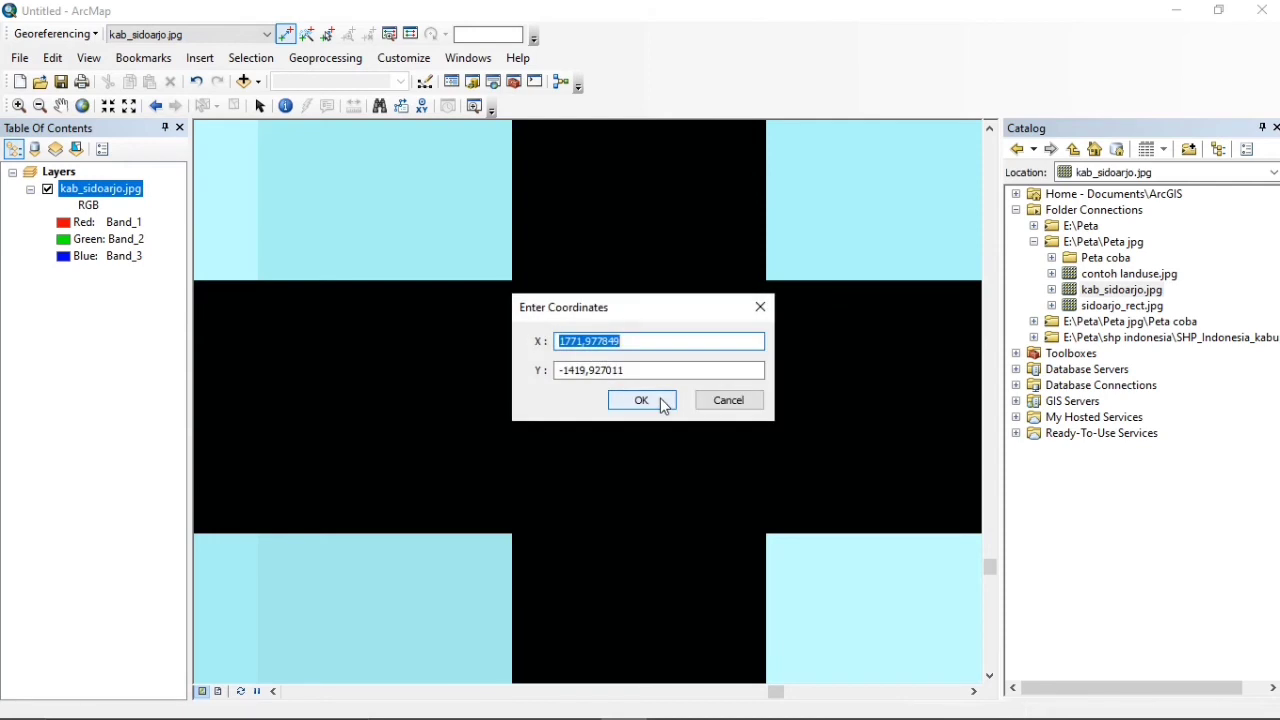
{"action": "type", "text": "7"}
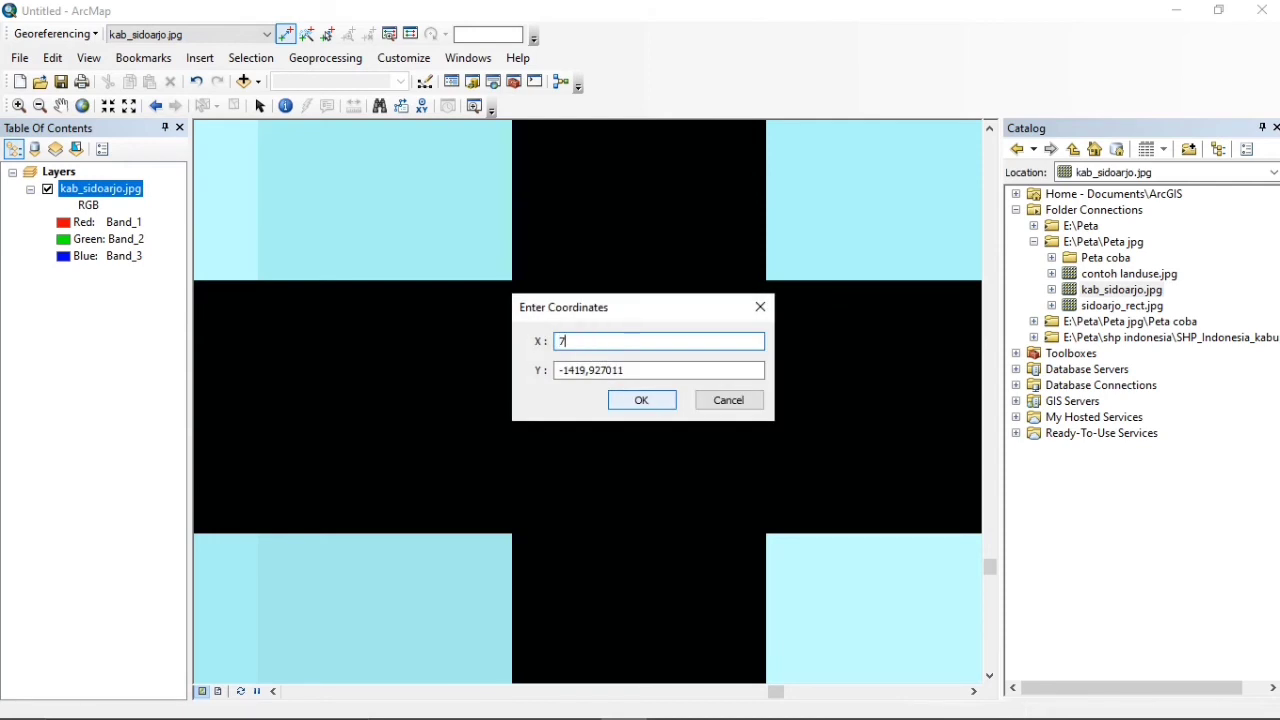
{"action": "type", "text": "05000"}
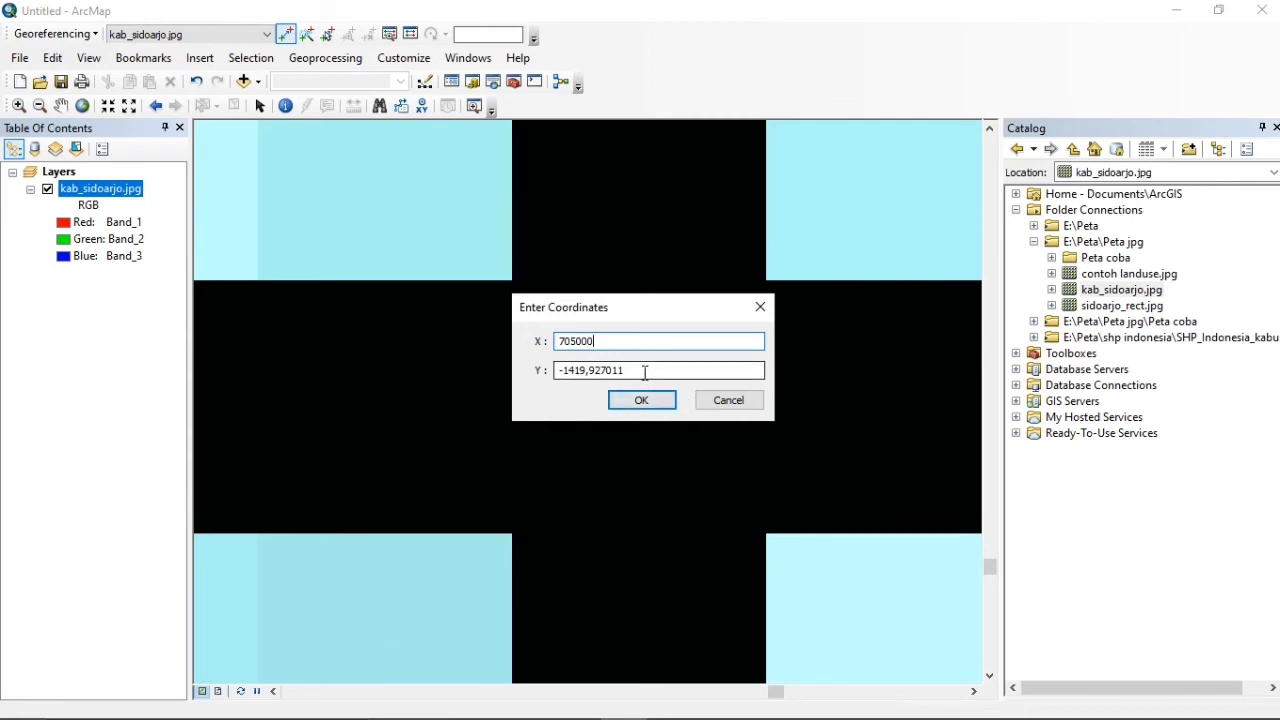
{"action": "left_click_drag", "start_coordinate": [645, 373], "coordinate": [543, 378]}
{"action": "type", "text": "9"}
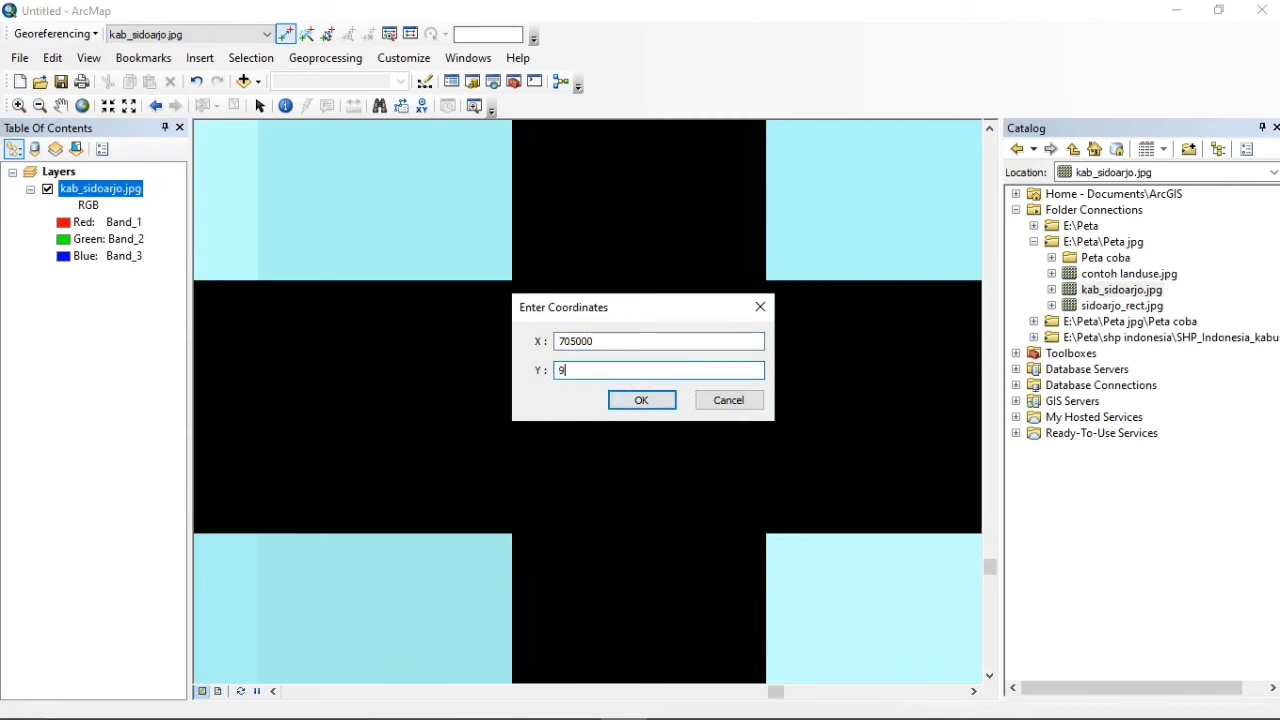
{"action": "type", "text": "160000"}
{"action": "left_click", "coordinate": [653, 396]}
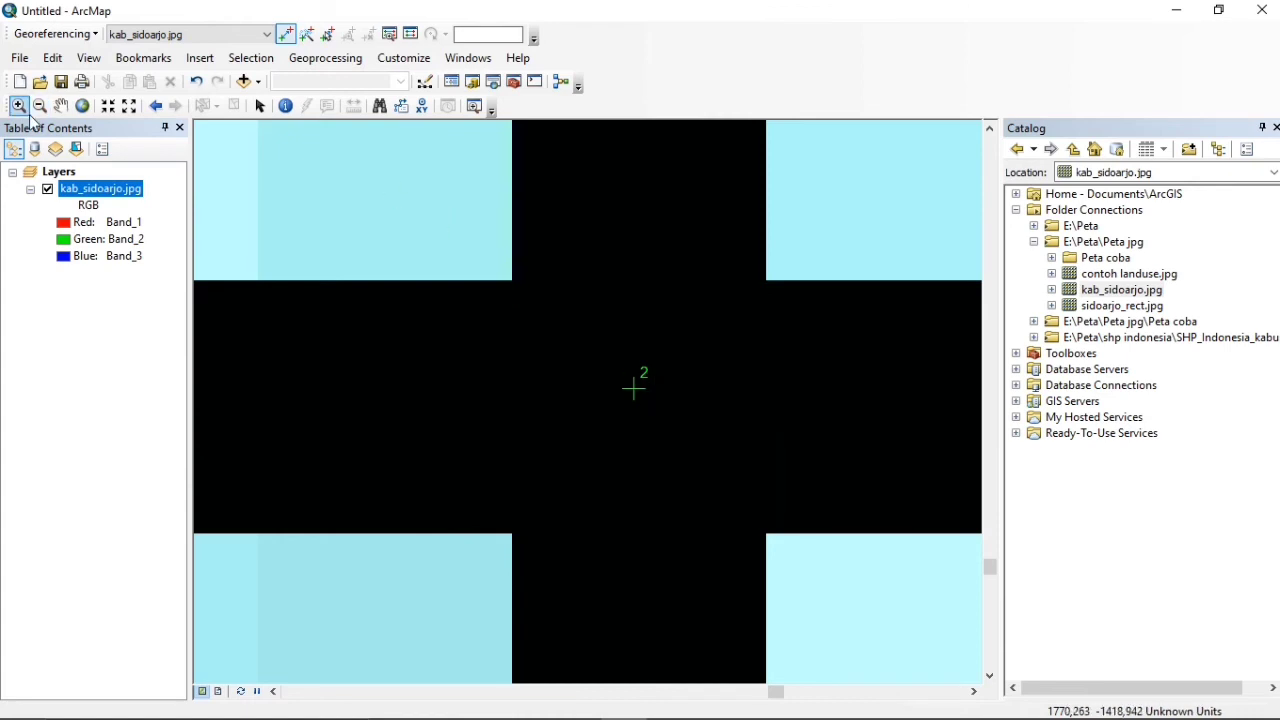
- Place the third control point at the centre of the grid cross in the map's south-west corner
{"action": "right_click", "coordinate": [83, 184]}
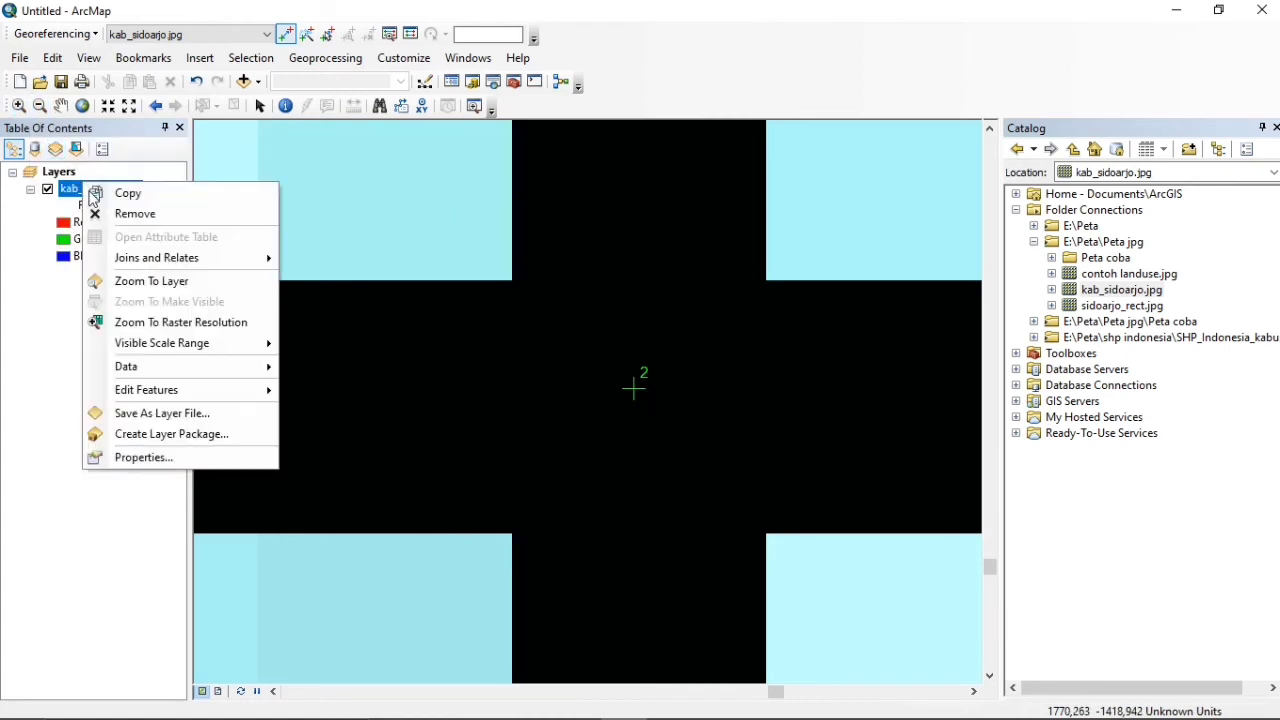
{"action": "left_click", "coordinate": [154, 284]}
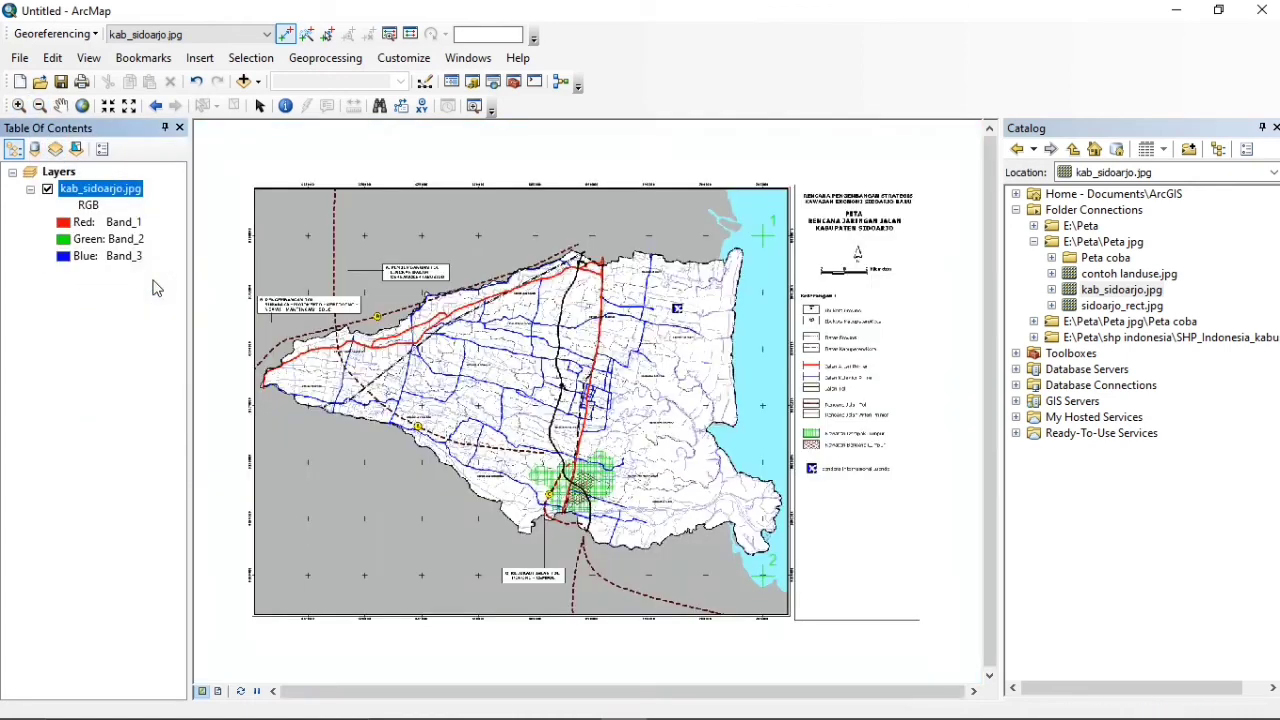
{"action": "left_click", "coordinate": [18, 105]}
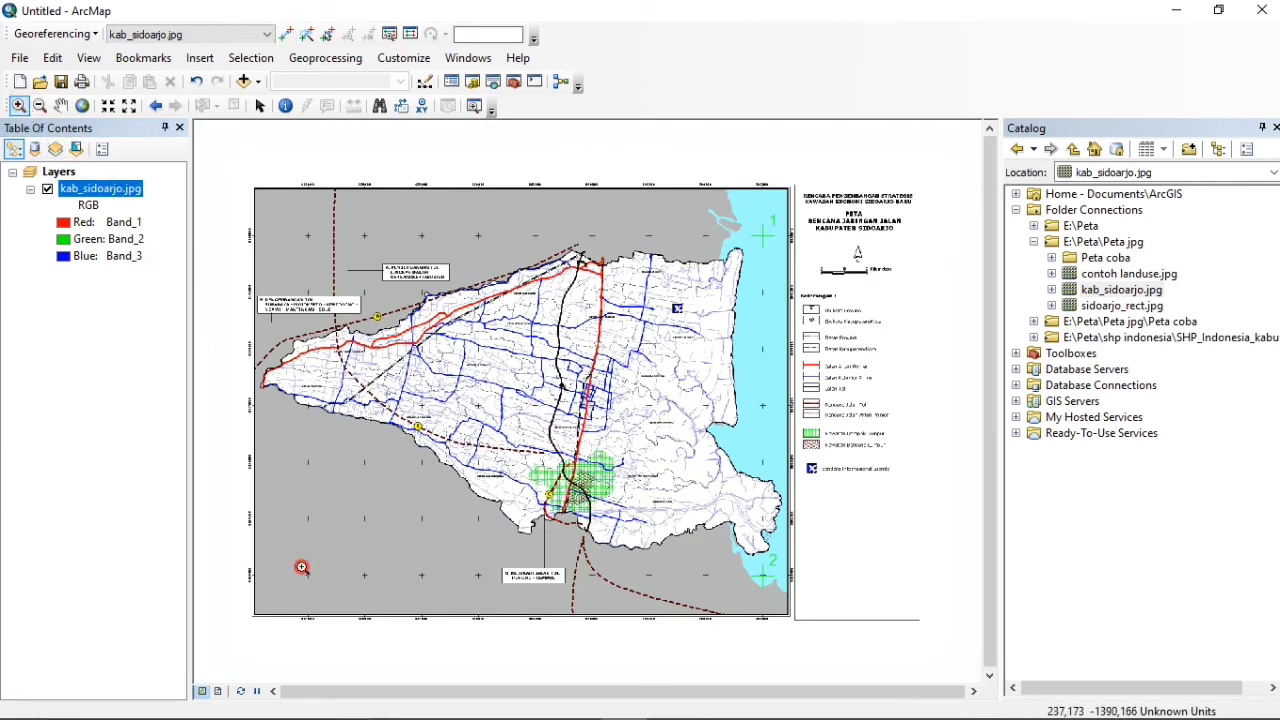
{"action": "left_click_drag", "start_coordinate": [302, 562], "coordinate": [331, 600]}
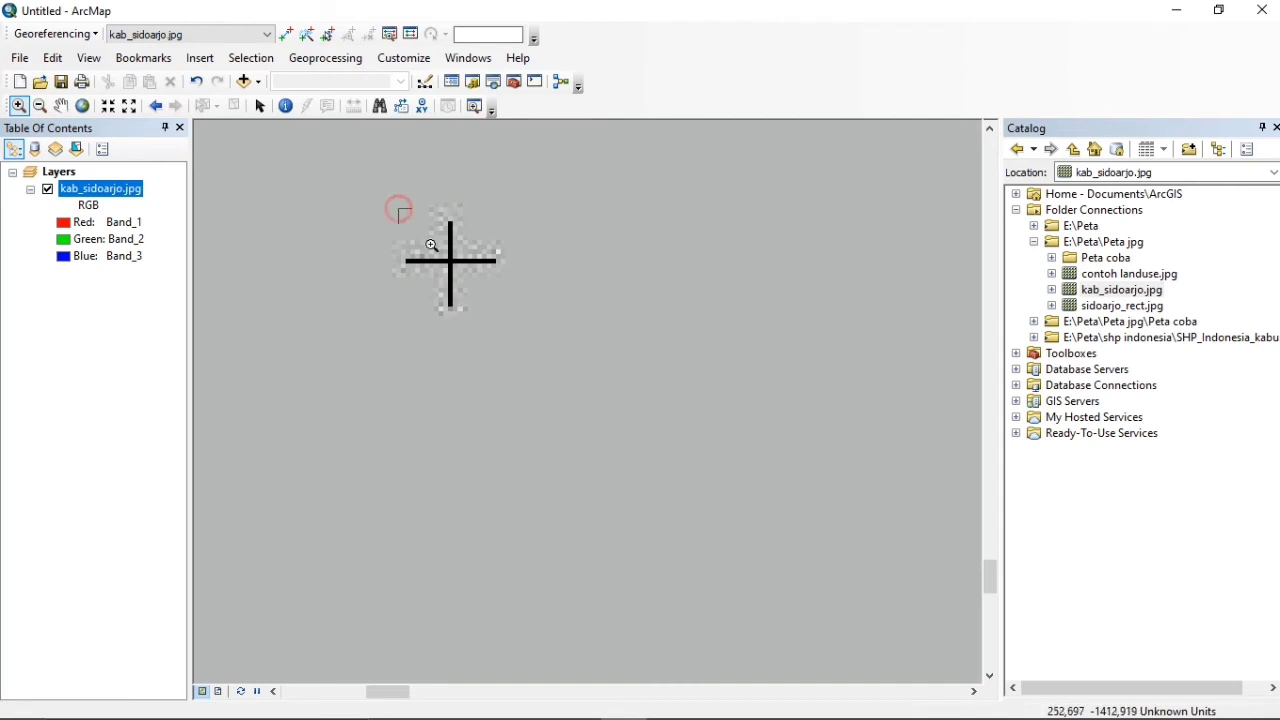
{"action": "left_click_drag", "start_coordinate": [398, 208], "coordinate": [484, 305]}
{"action": "left_click_drag", "start_coordinate": [536, 339], "coordinate": [703, 474]}
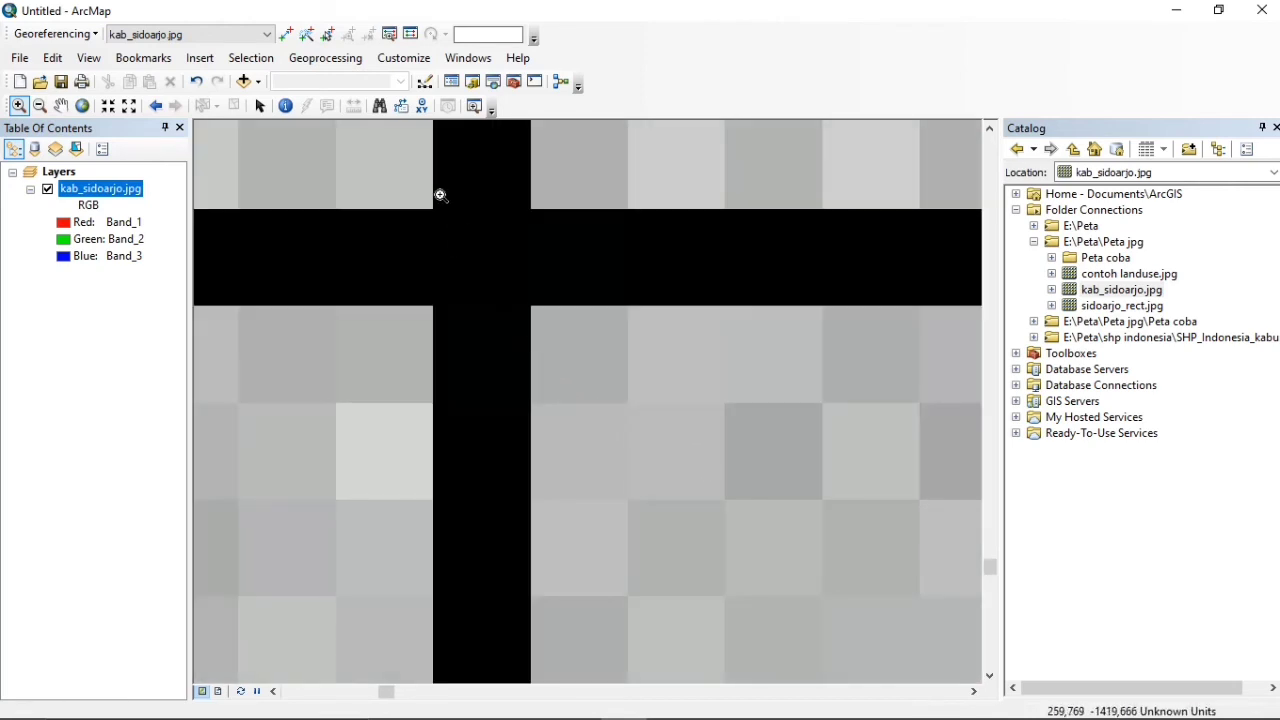
{"action": "left_click_drag", "start_coordinate": [412, 182], "coordinate": [551, 351]}
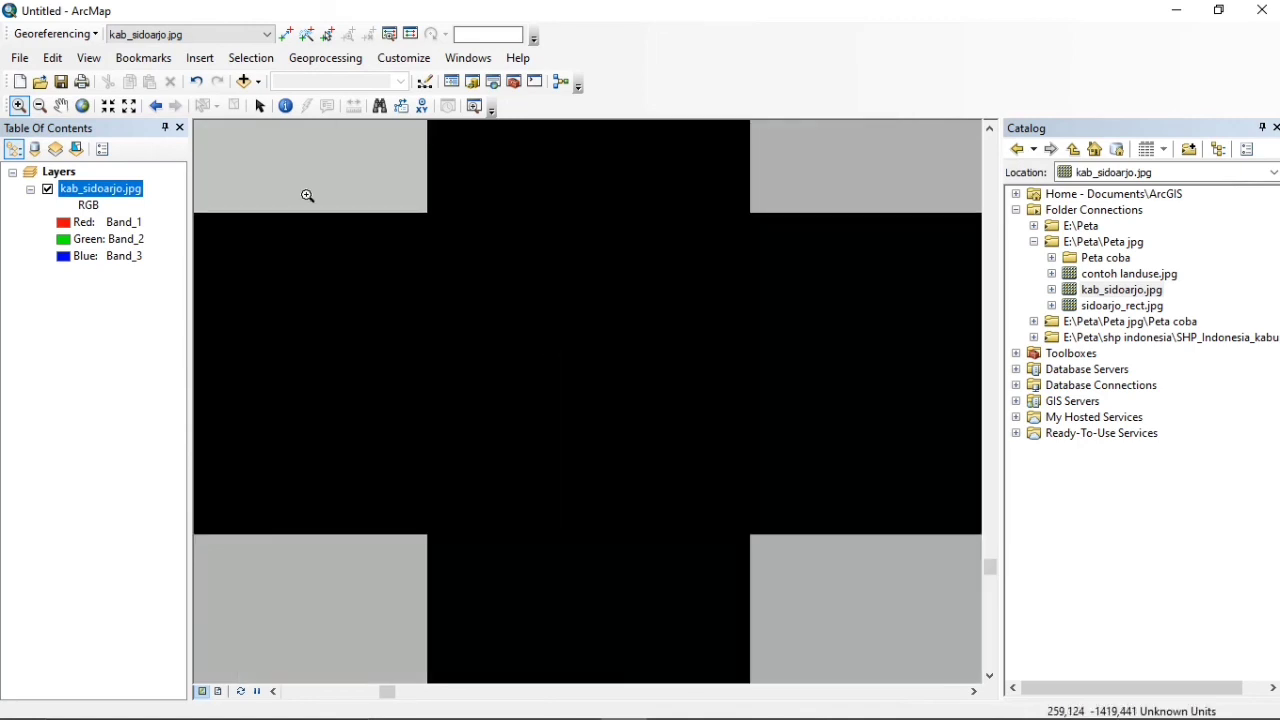
{"action": "left_click", "coordinate": [286, 36]}
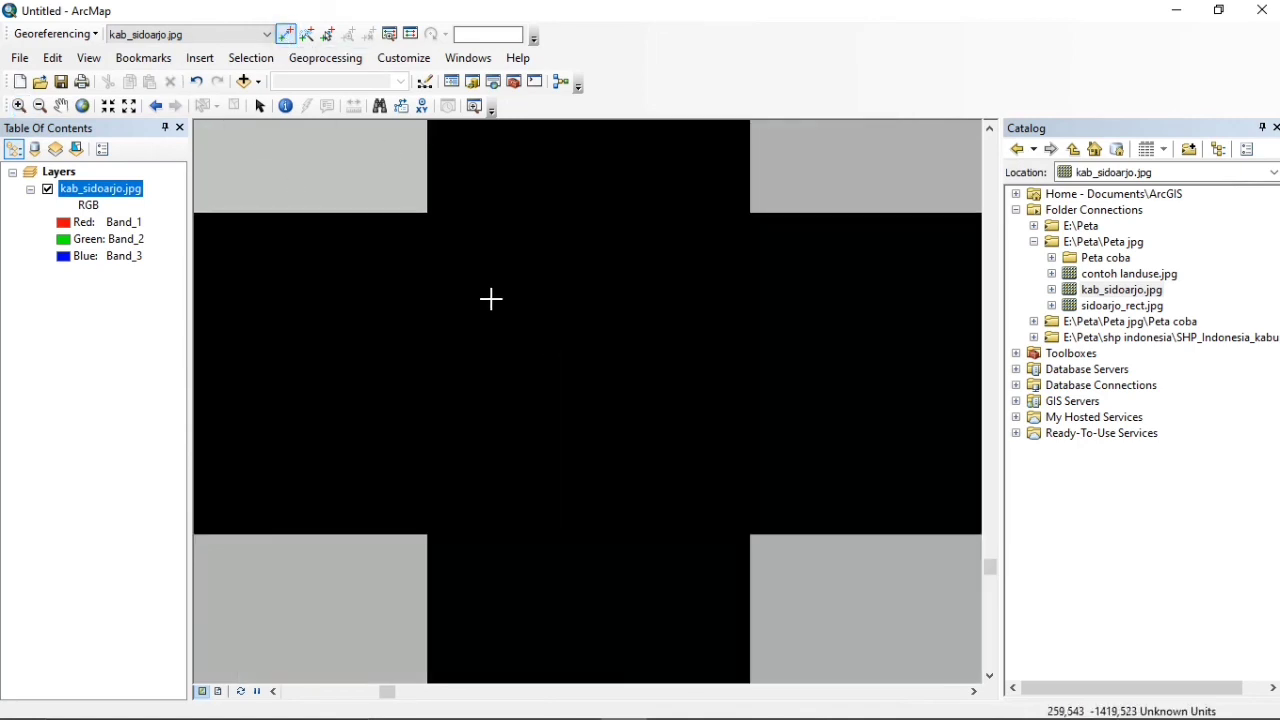
{"action": "right_click", "coordinate": [573, 370]}
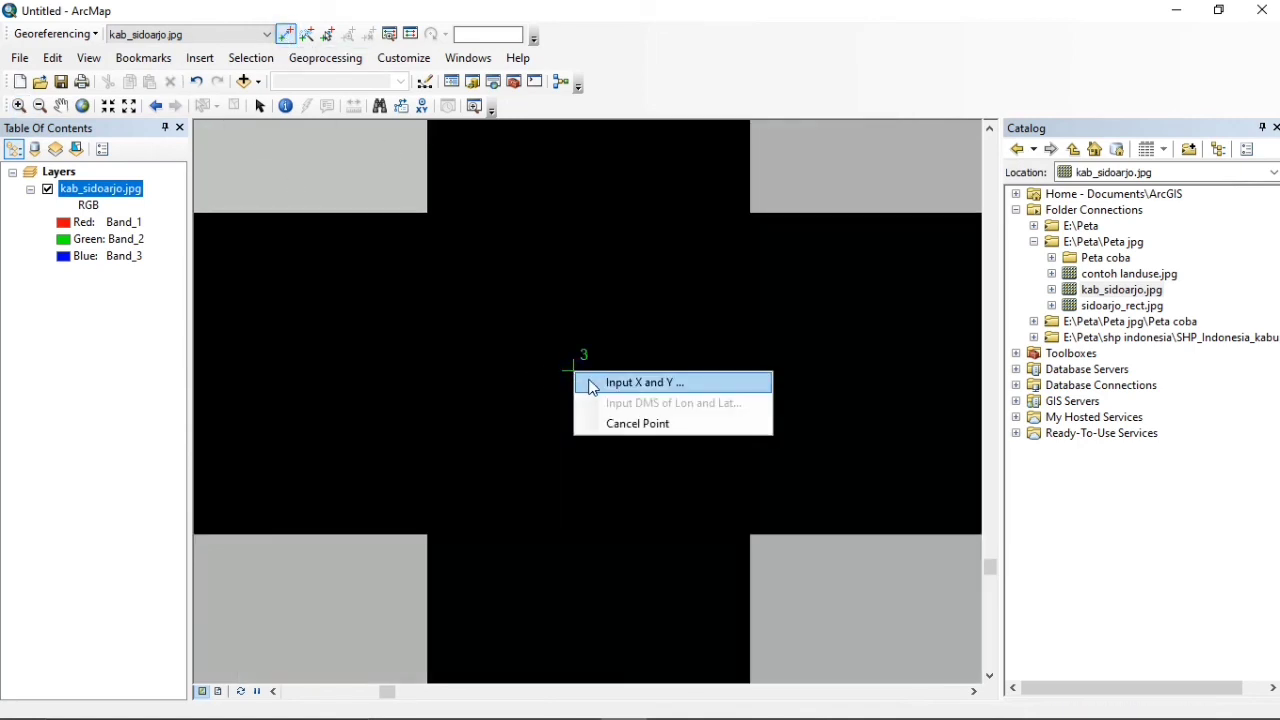
- Assign the coordinates X 665000 and Y 9160000 to the south-west control point
{"action": "left_click", "coordinate": [588, 381]}
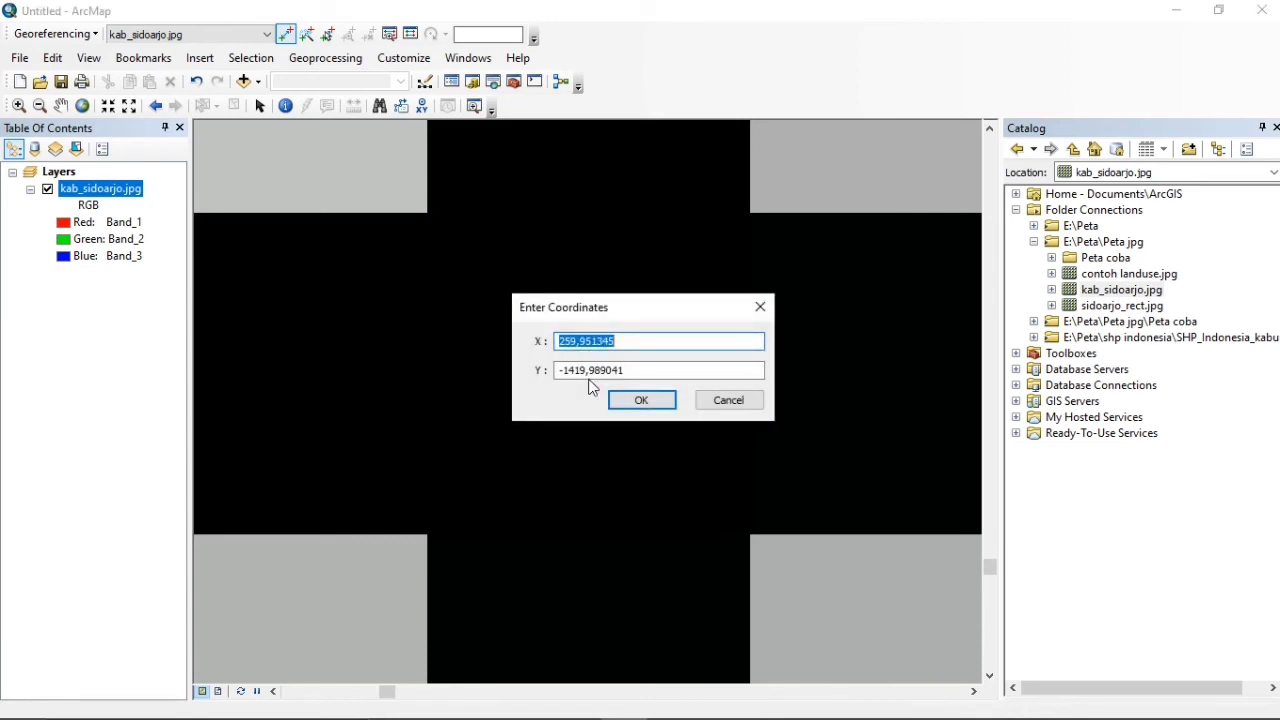
{"action": "type", "text": "665000"}
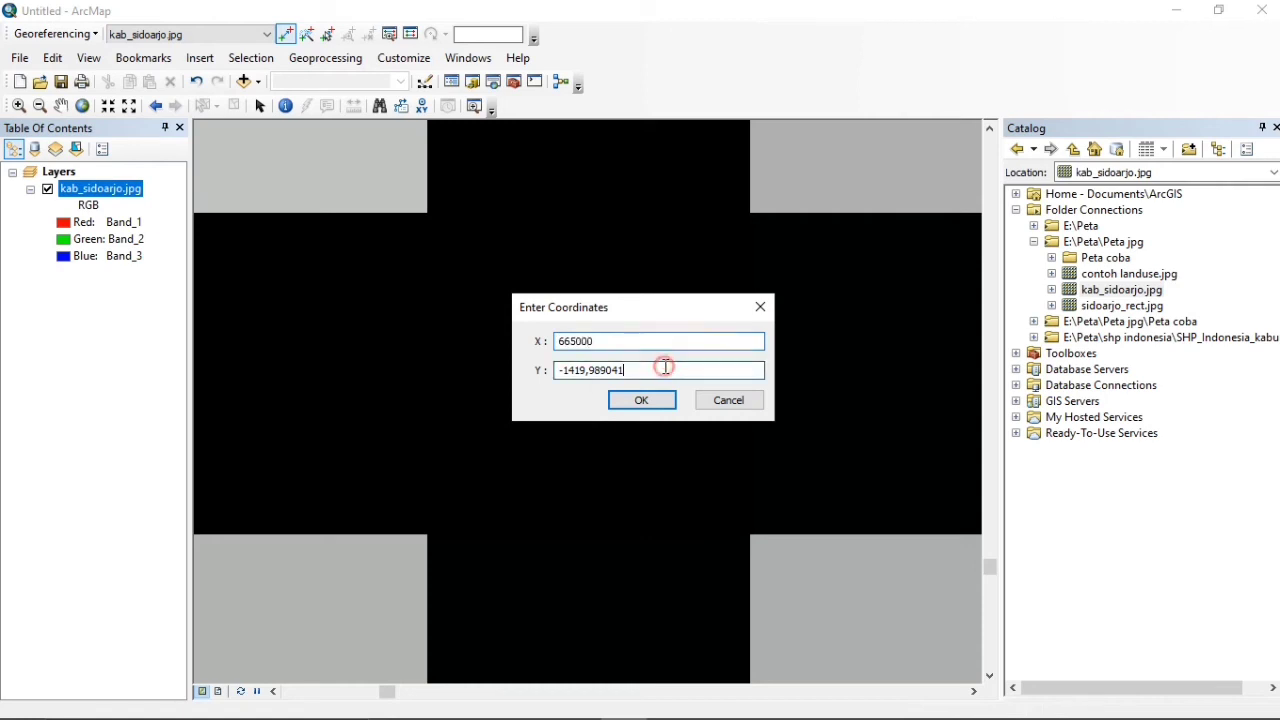
{"action": "left_click_drag", "start_coordinate": [663, 366], "coordinate": [565, 370]}
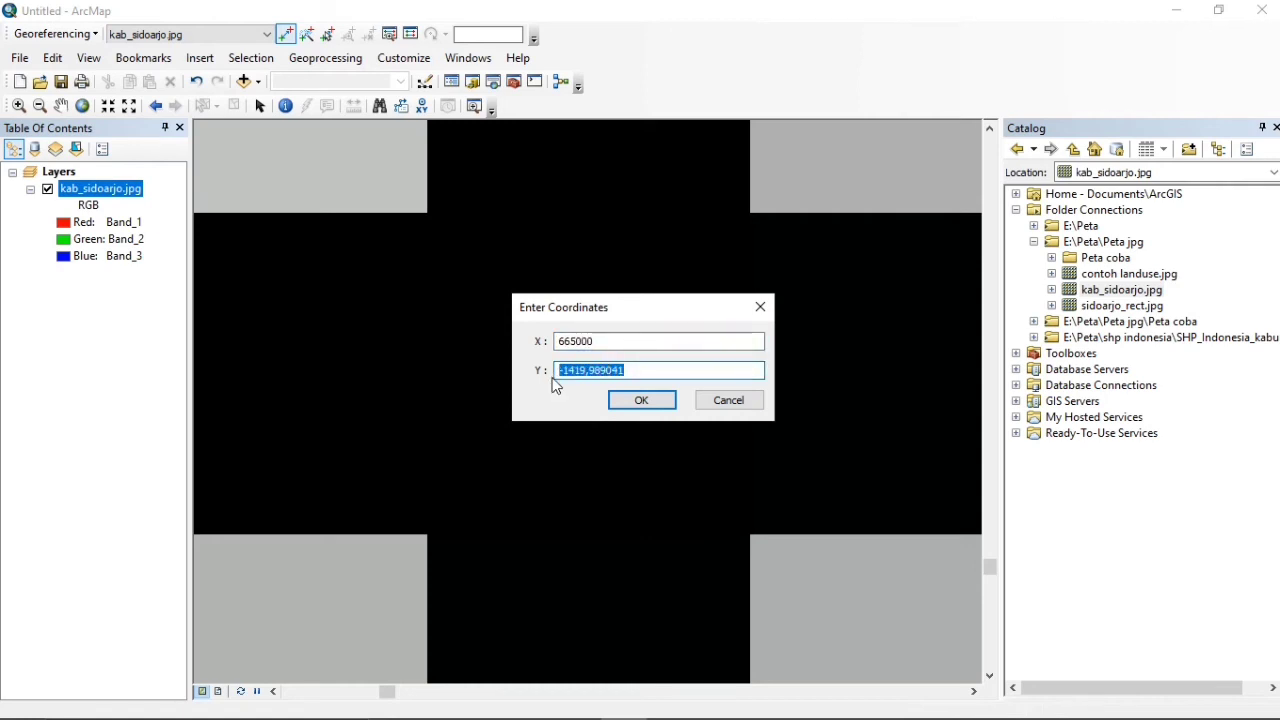
{"action": "type", "text": "9"}
{"action": "type", "text": "0000"}
{"action": "left_click", "coordinate": [669, 403]}
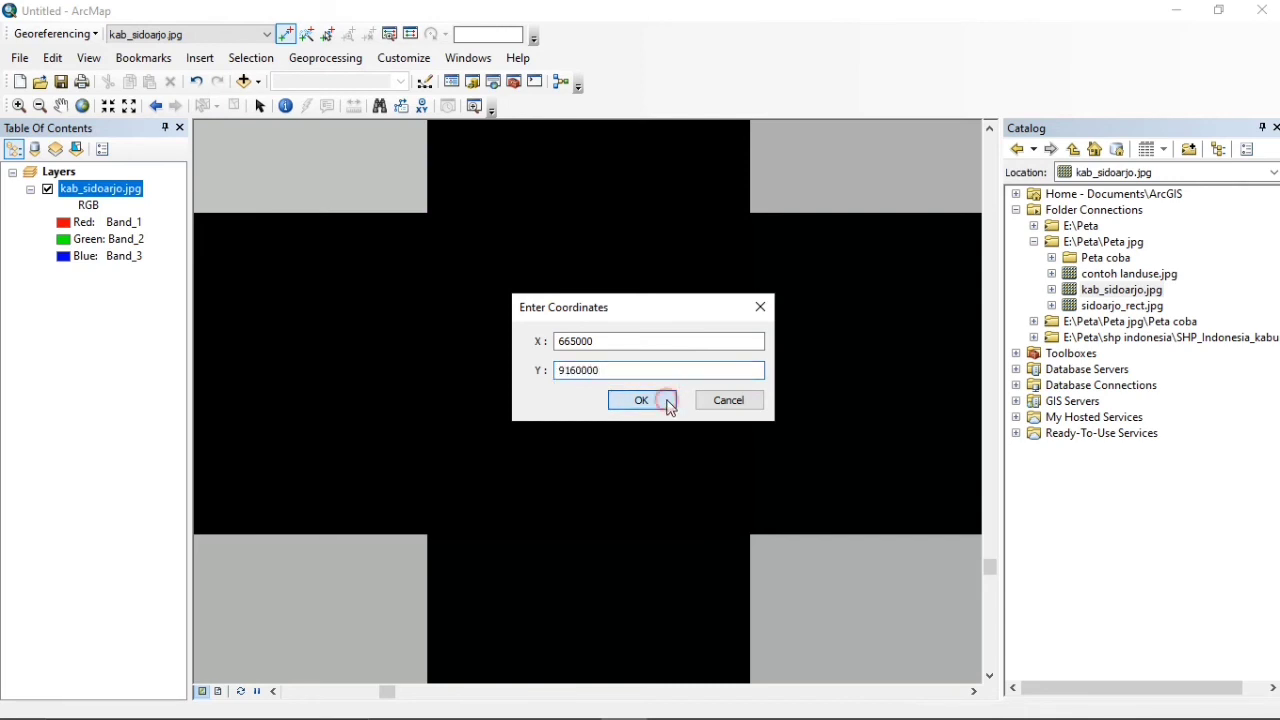
- Place the fourth control point at the centre of the grid cross in the map's north-west corner
{"action": "right_click", "coordinate": [126, 192]}
{"action": "left_click", "coordinate": [180, 289]}
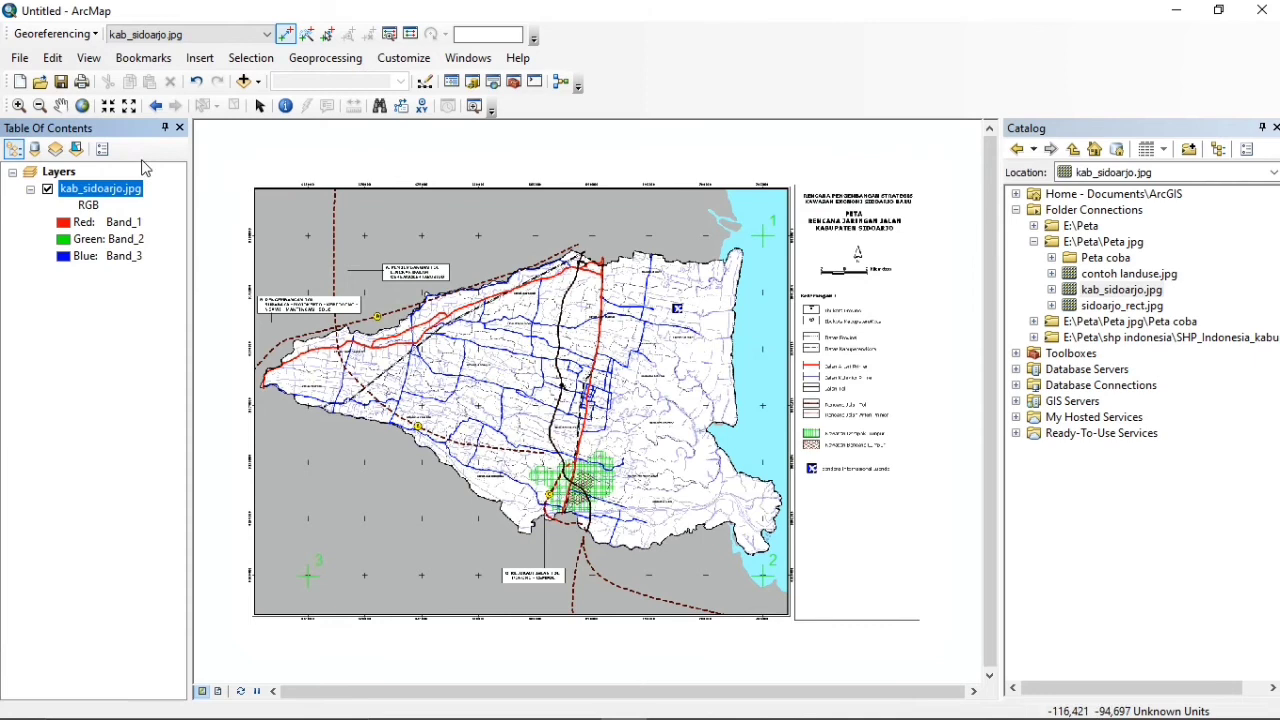
{"action": "left_click", "coordinate": [18, 105]}
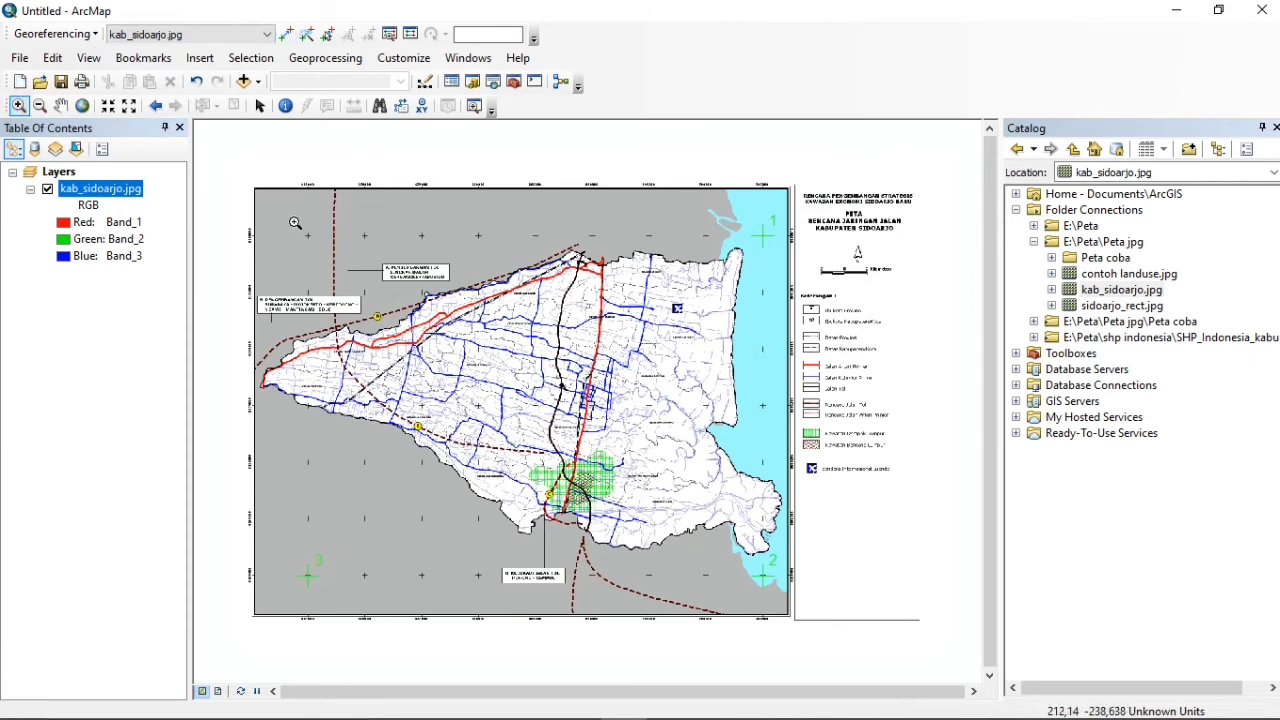
{"action": "left_click_drag", "start_coordinate": [285, 212], "coordinate": [331, 247]}
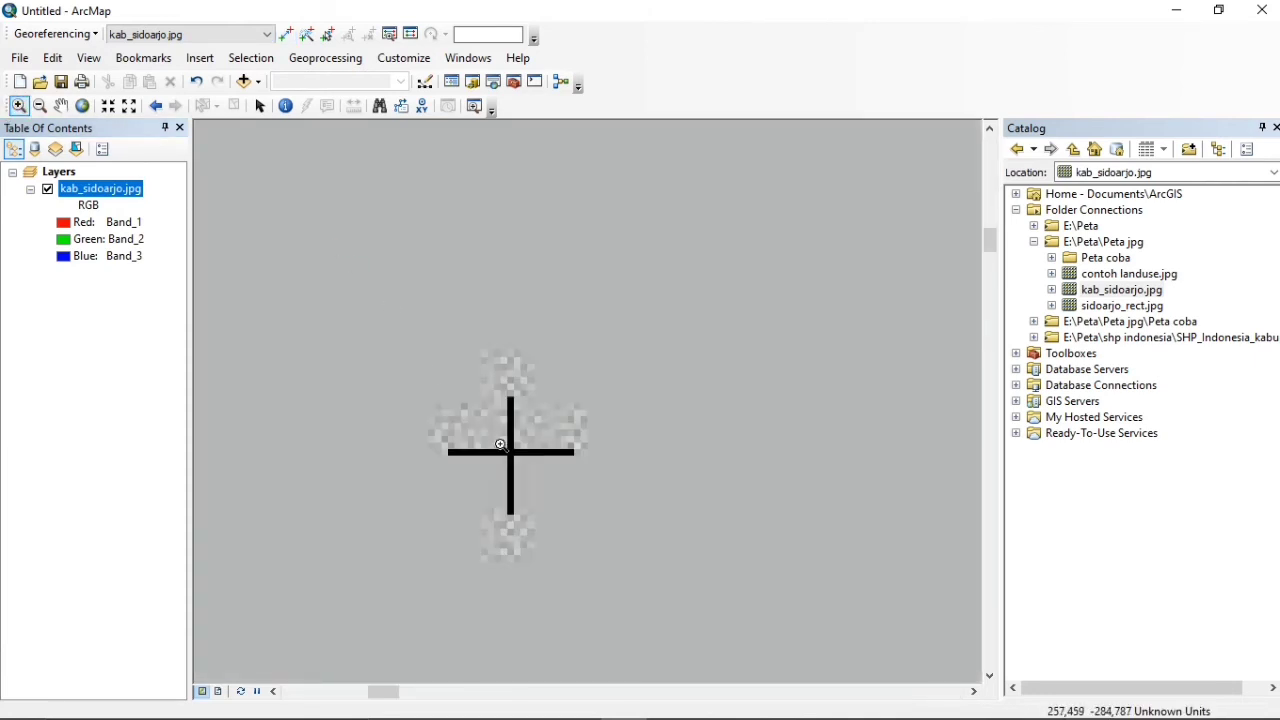
{"action": "left_click_drag", "start_coordinate": [500, 440], "coordinate": [550, 502]}
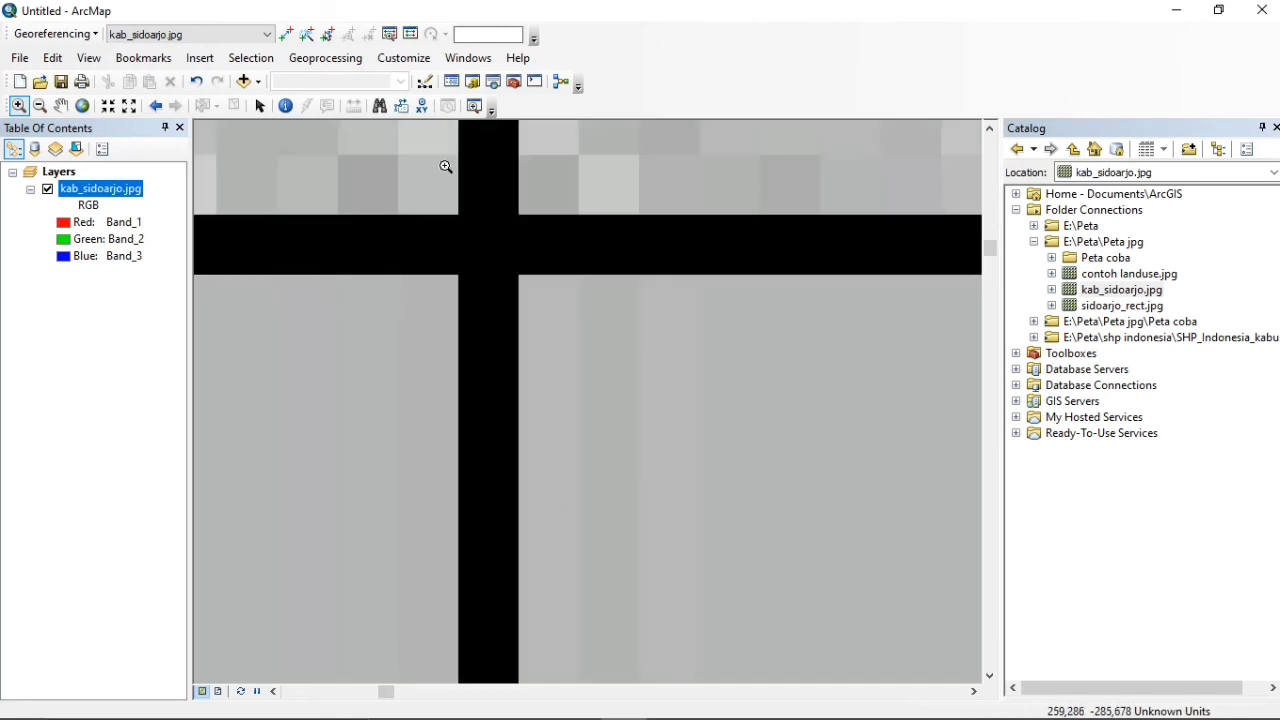
{"action": "left_click_drag", "start_coordinate": [443, 166], "coordinate": [540, 326]}
{"action": "left_click_drag", "start_coordinate": [431, 252], "coordinate": [616, 434]}
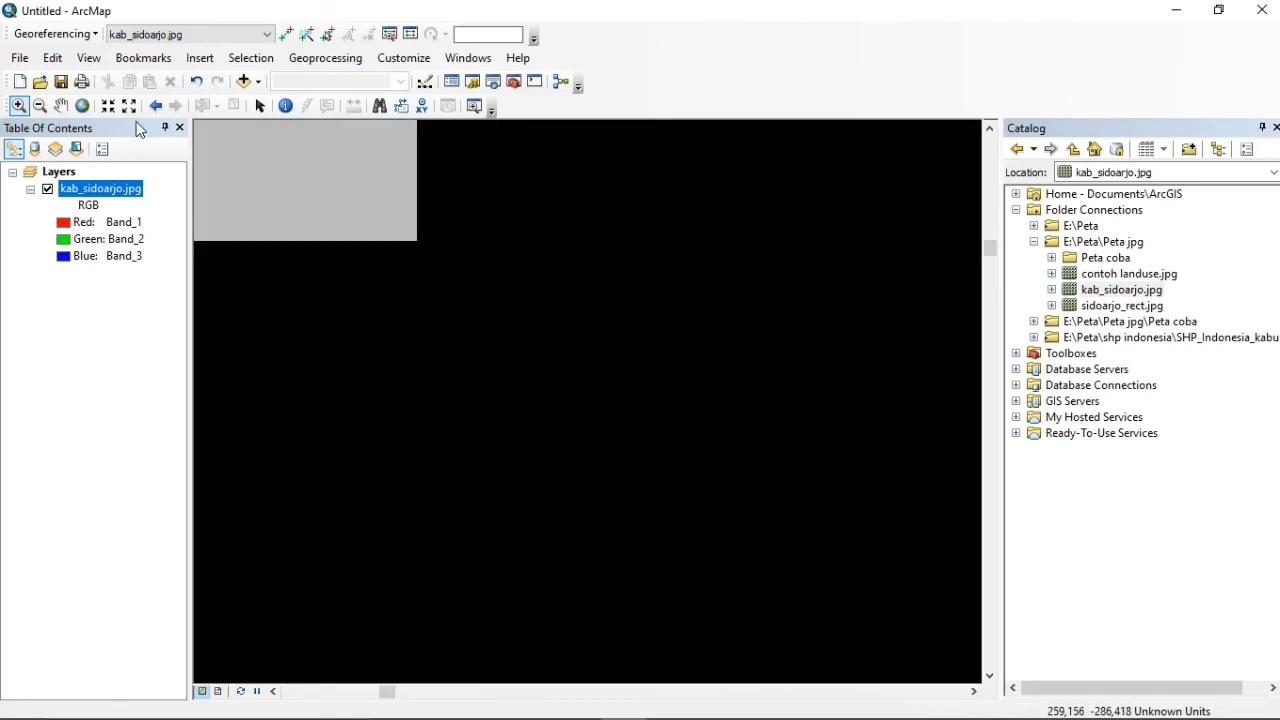
{"action": "left_click", "coordinate": [39, 105]}
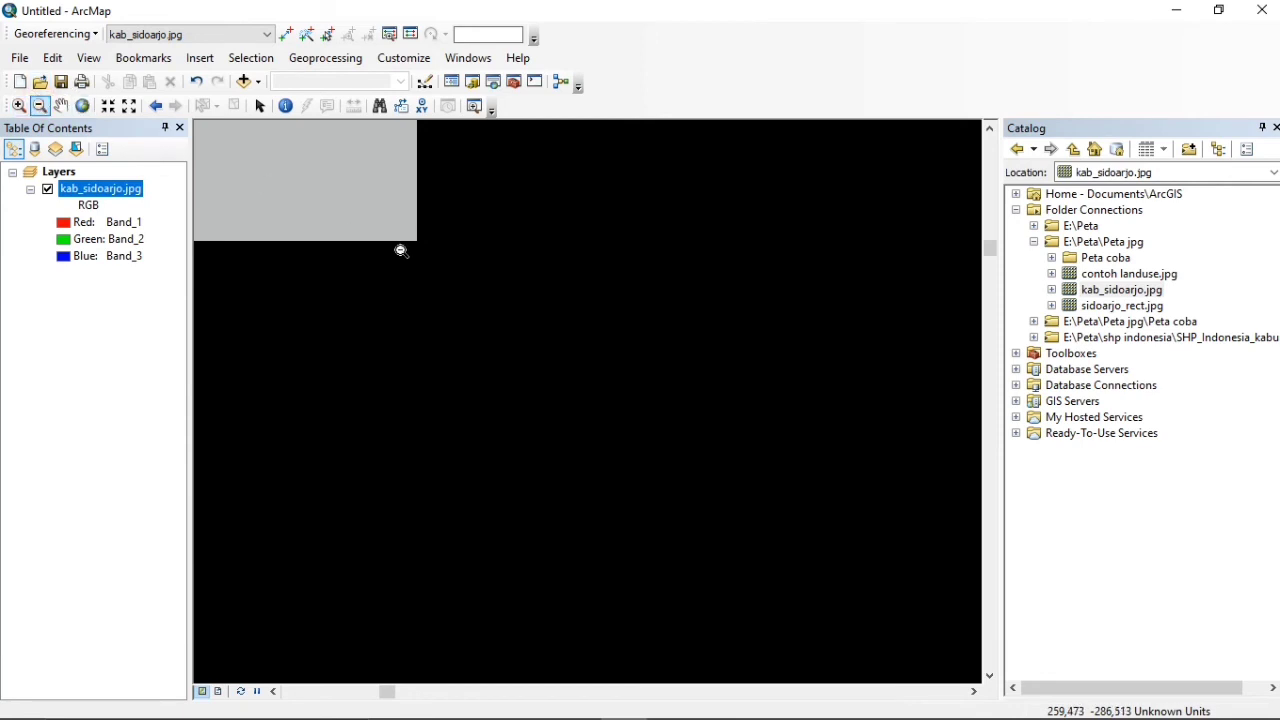
{"action": "left_click", "coordinate": [491, 323]}
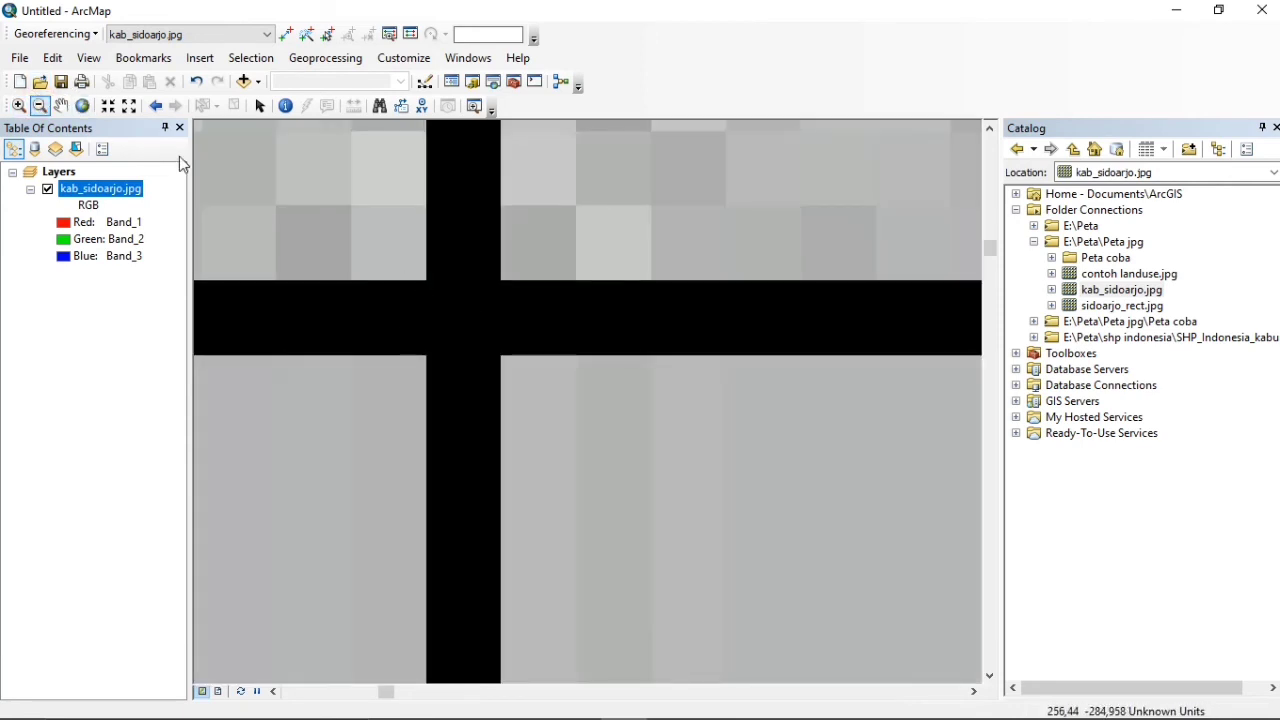
{"action": "left_click", "coordinate": [18, 106]}
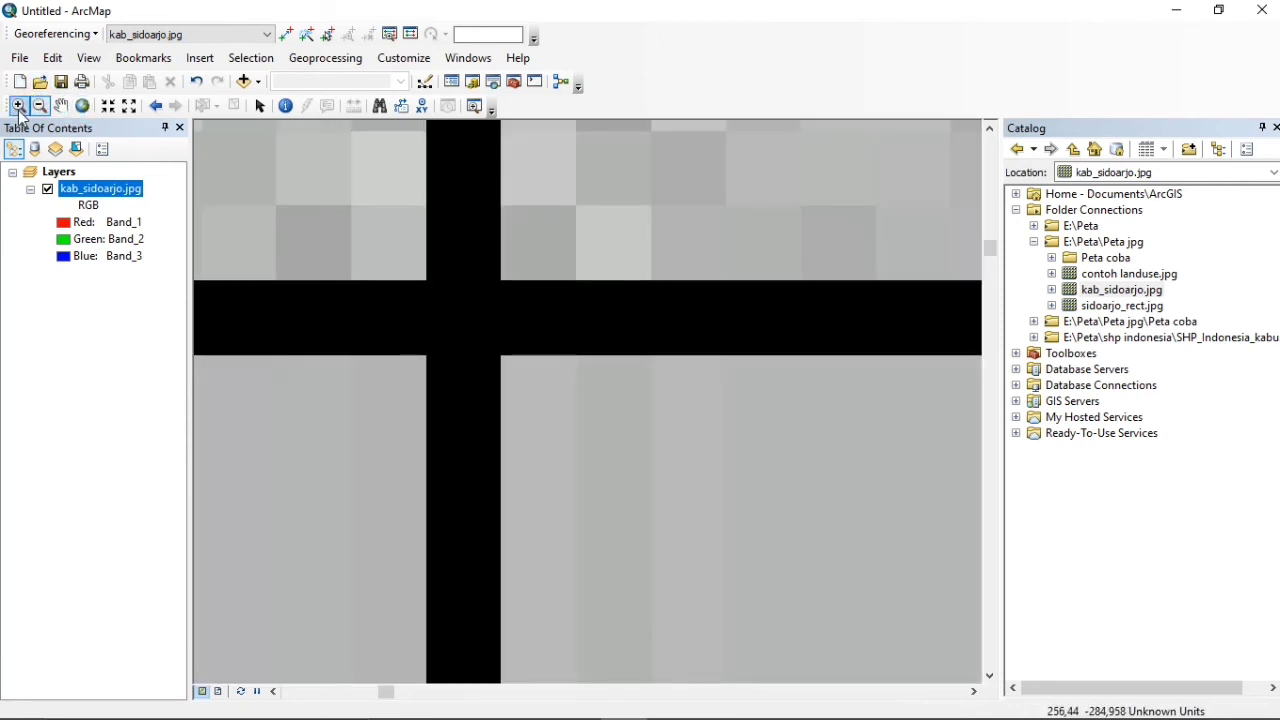
{"action": "left_click", "coordinate": [285, 34]}
{"action": "left_click", "coordinate": [450, 315]}
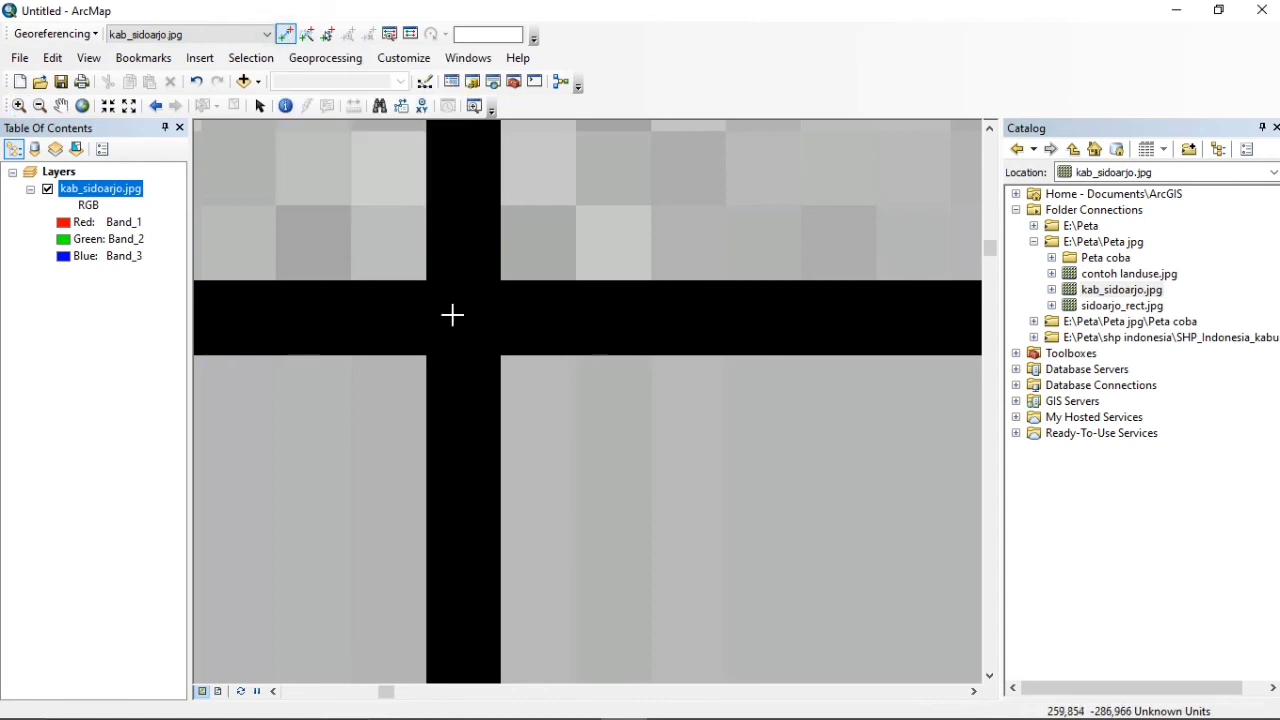
- Assign the coordinates X 665000 and Y 9190000 to the north-west control point
{"action": "right_click", "coordinate": [452, 315]}
{"action": "left_click", "coordinate": [481, 328]}
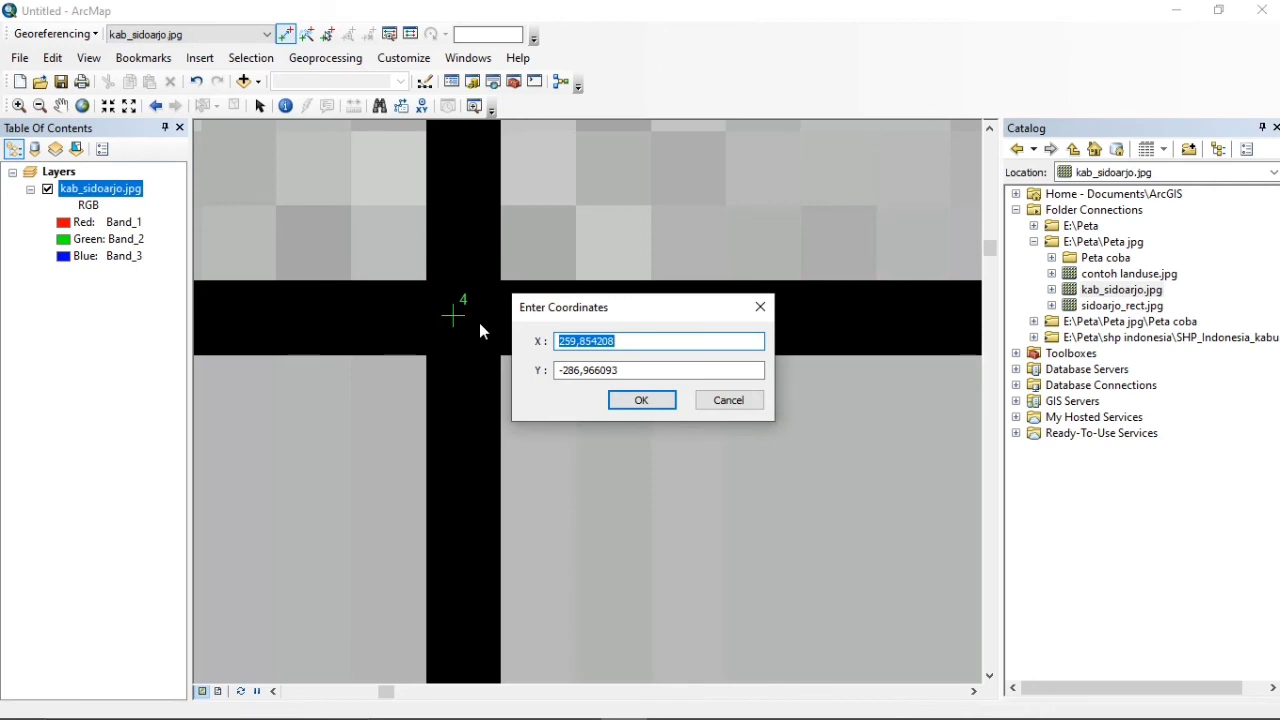
{"action": "type", "text": "665000"}
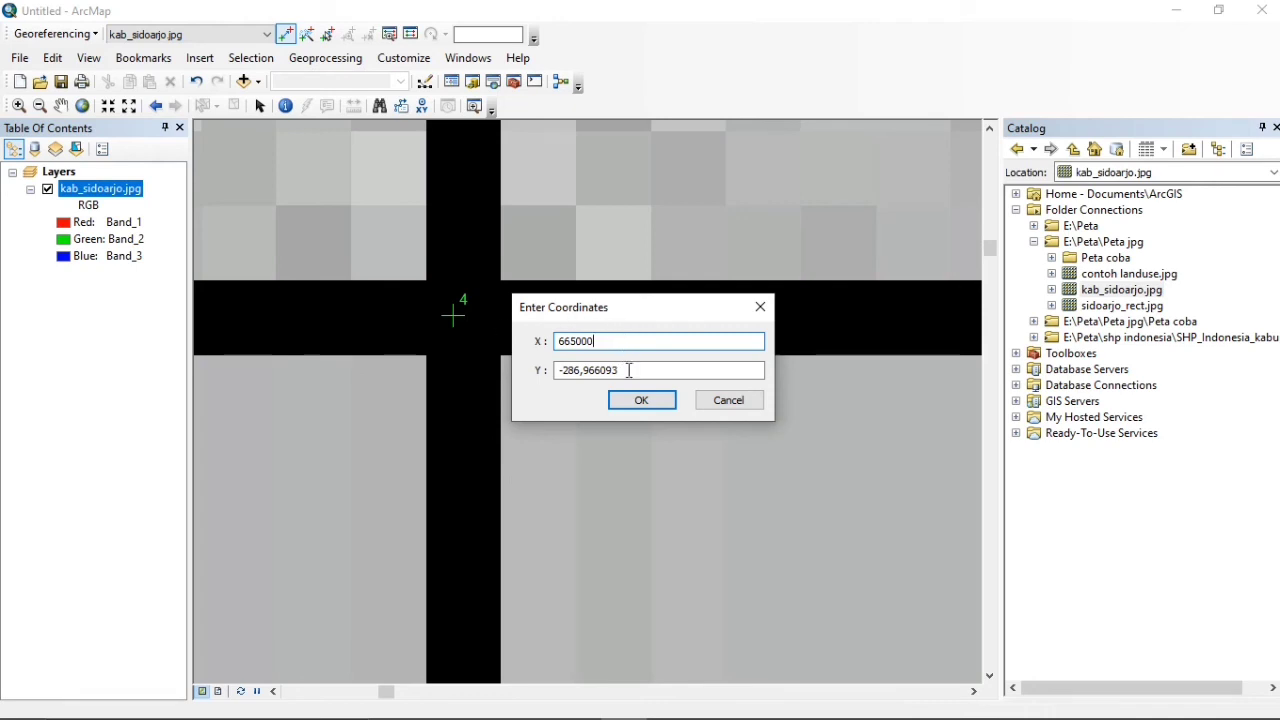
{"action": "left_click_drag", "start_coordinate": [624, 370], "coordinate": [548, 367]}
{"action": "type", "text": "91"}
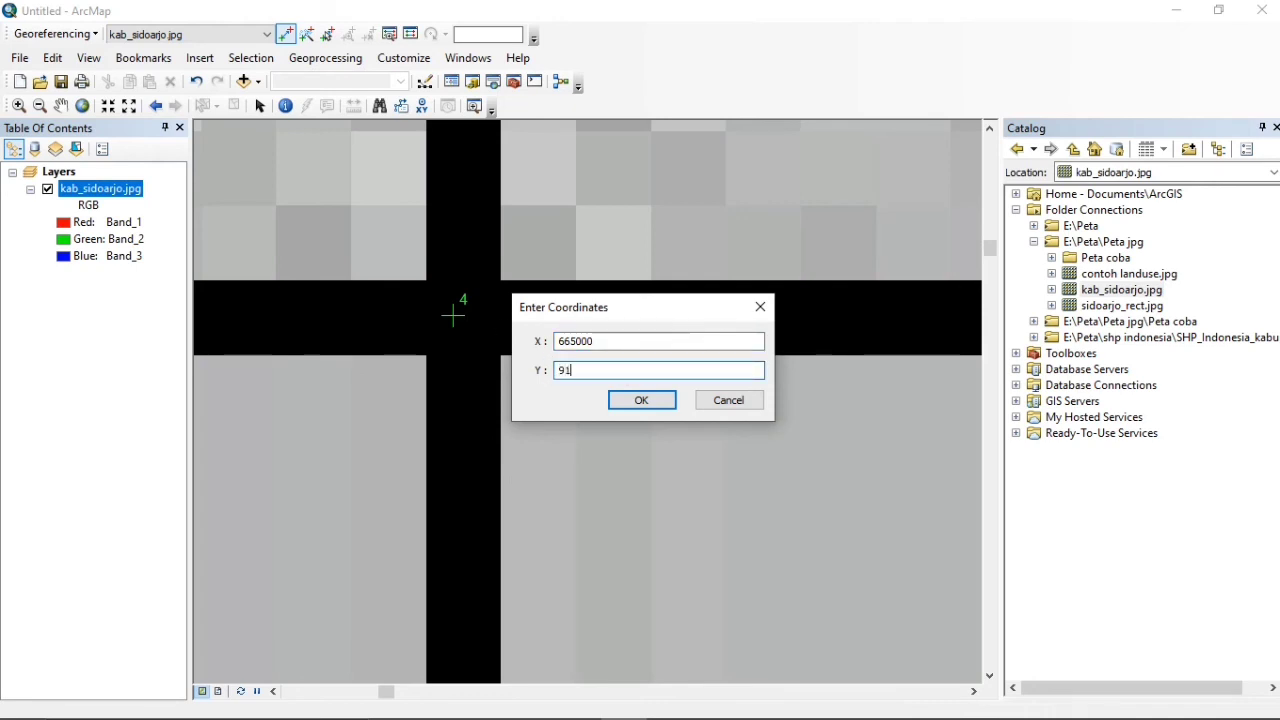
{"action": "type", "text": "90000"}
{"action": "left_click", "coordinate": [652, 400]}
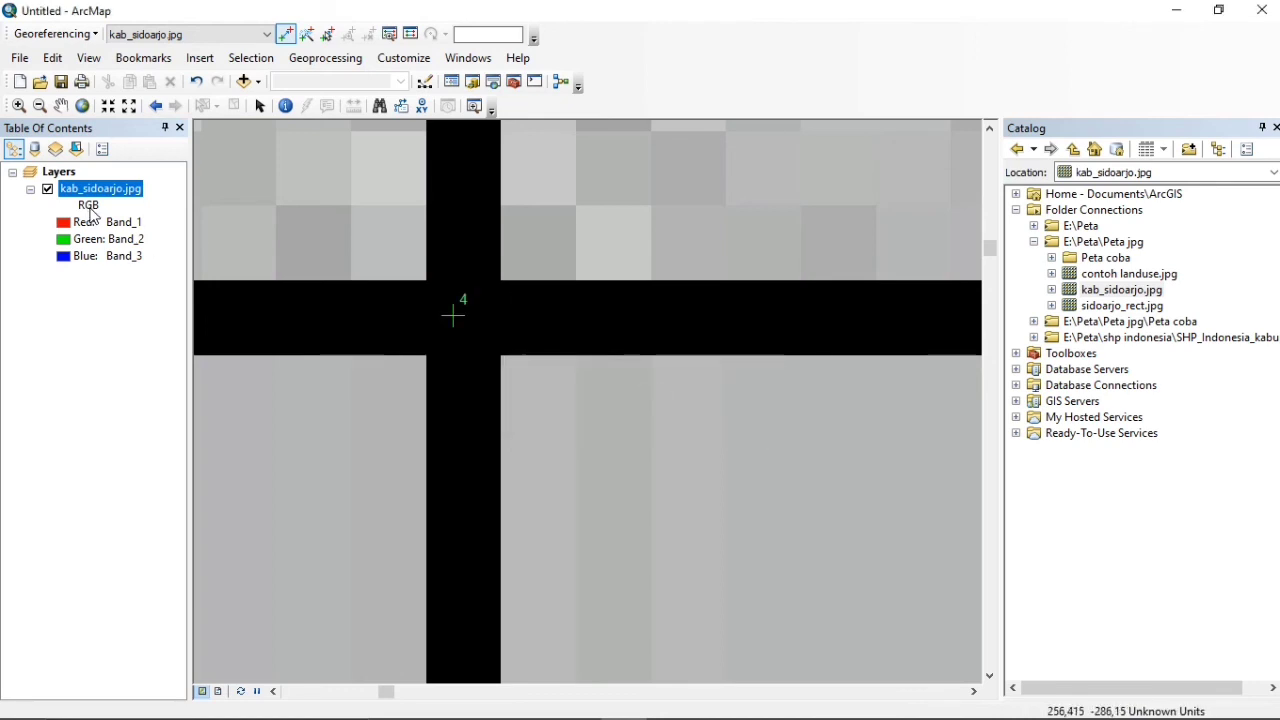
- Turn on Auto Adjust so that kab_sidoarjo.jpg is fitted to its four corner control points
{"action": "right_click", "coordinate": [89, 190]}
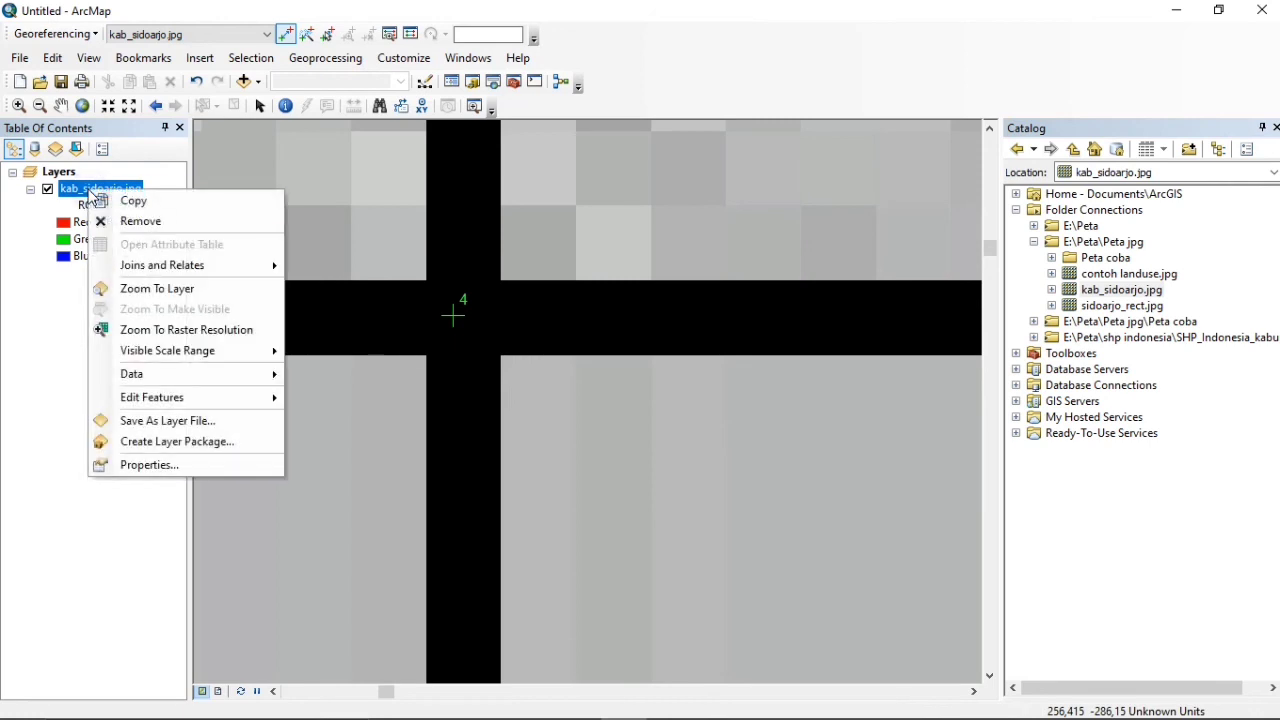
{"action": "left_click", "coordinate": [167, 288]}
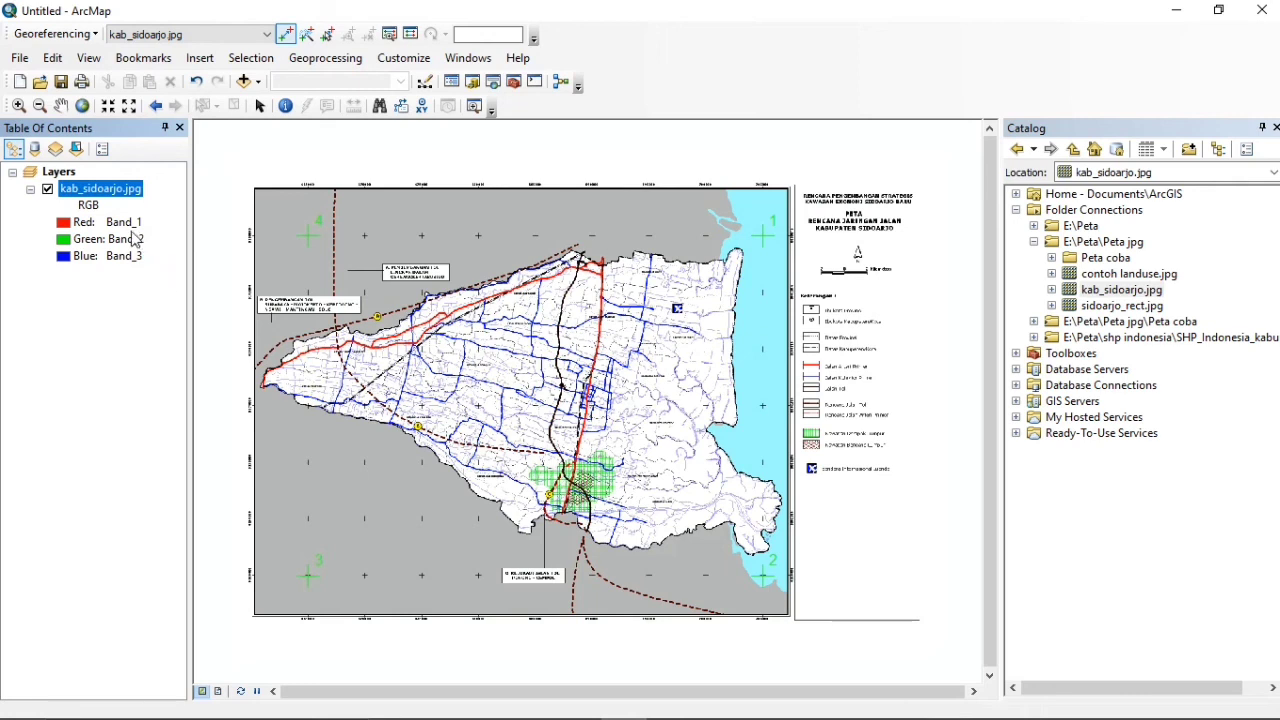
{"action": "left_click", "coordinate": [72, 36]}
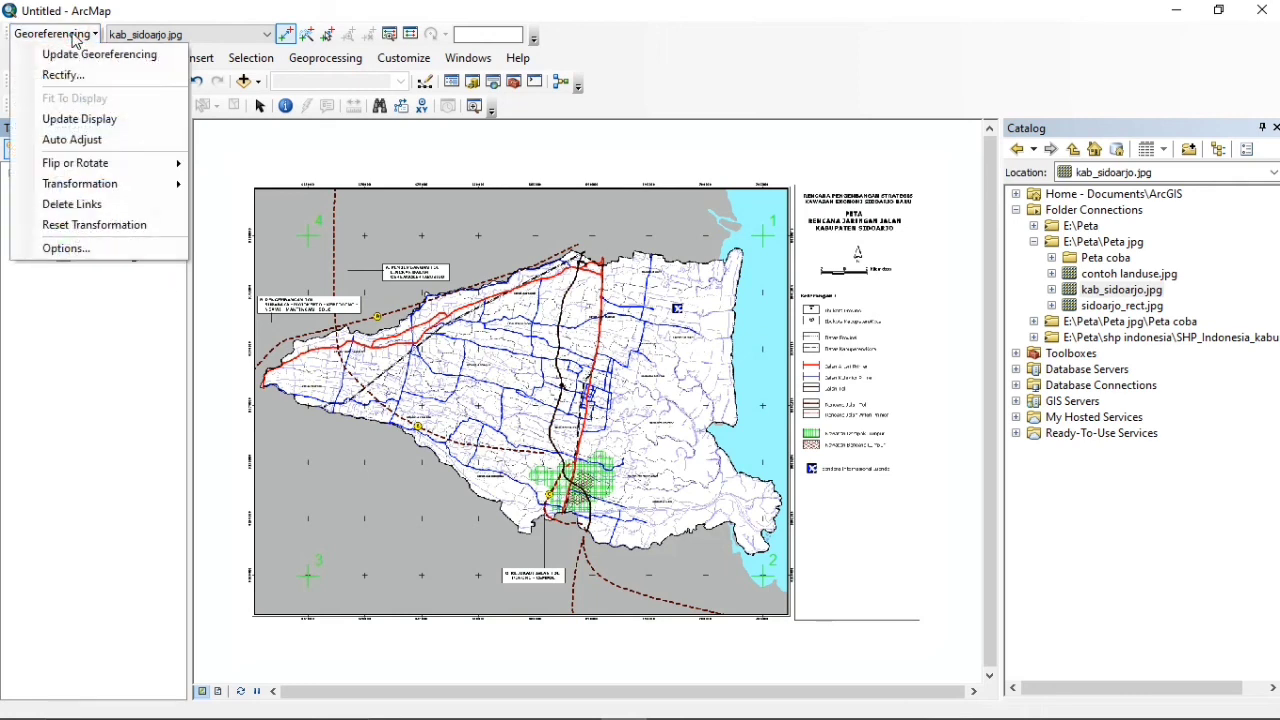
{"action": "left_click", "coordinate": [105, 141]}
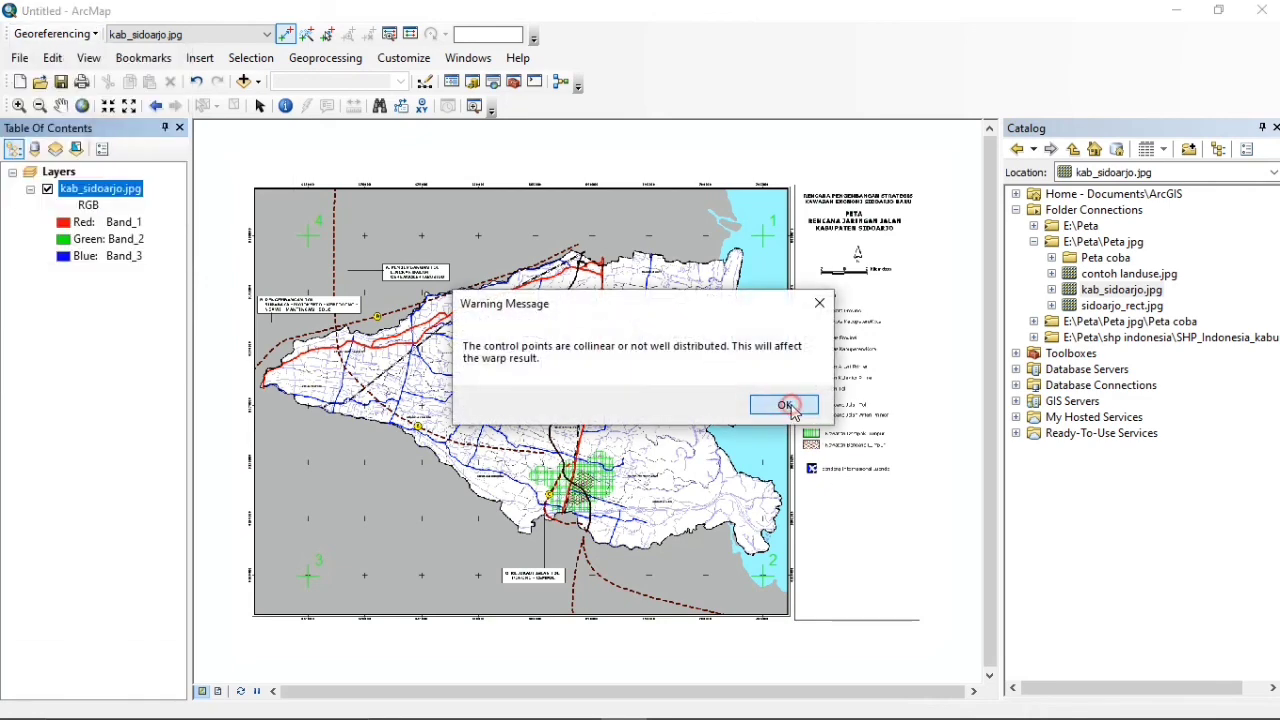
{"action": "left_click", "coordinate": [785, 405]}
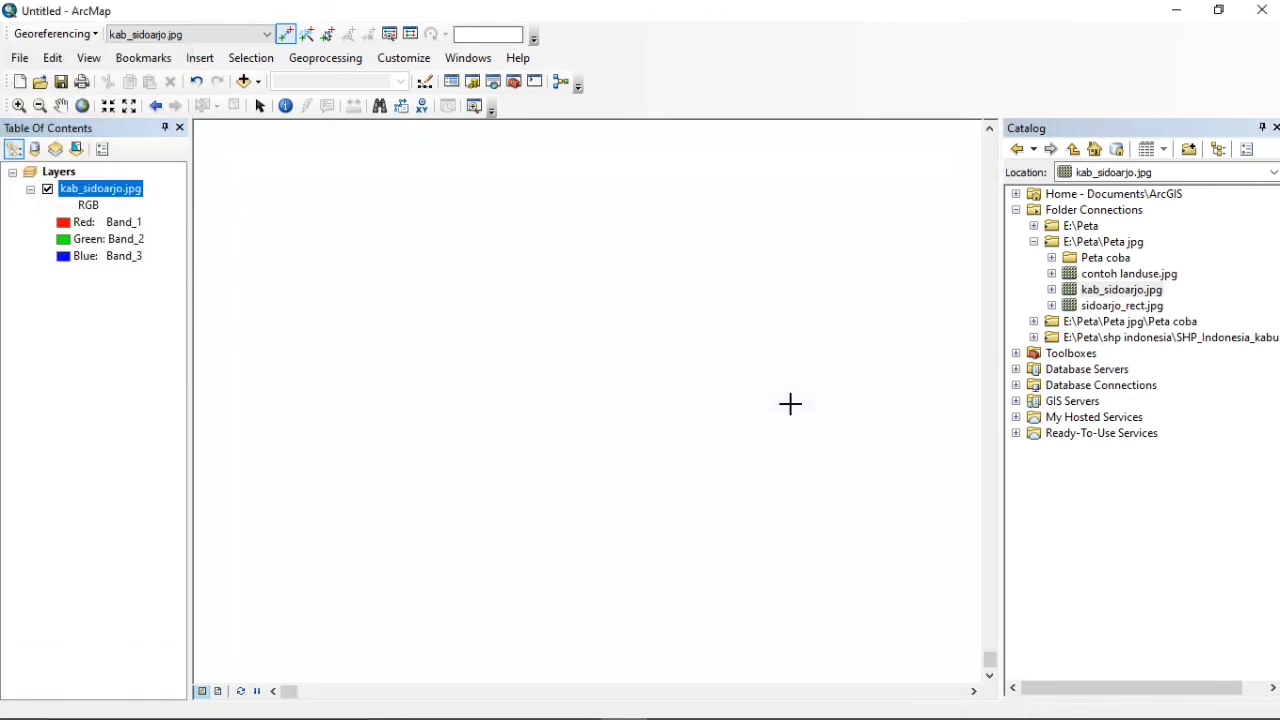
{"action": "right_click", "coordinate": [117, 199]}
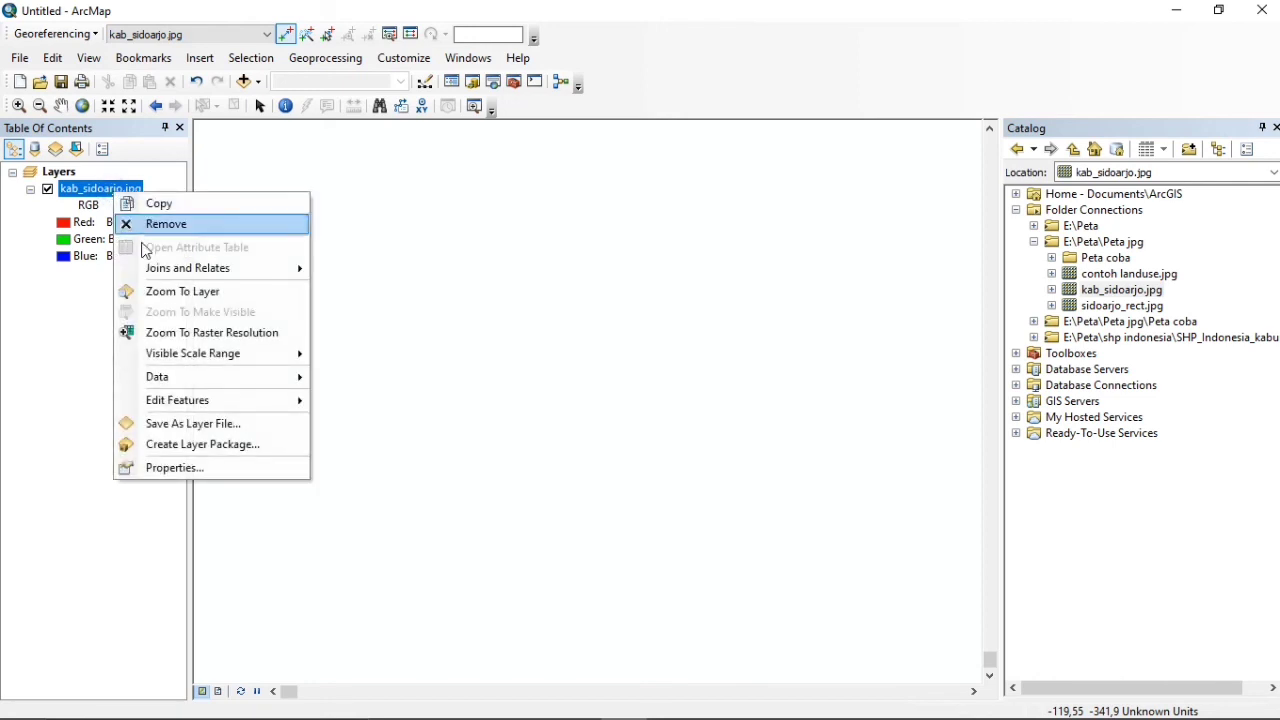
{"action": "left_click", "coordinate": [172, 296]}
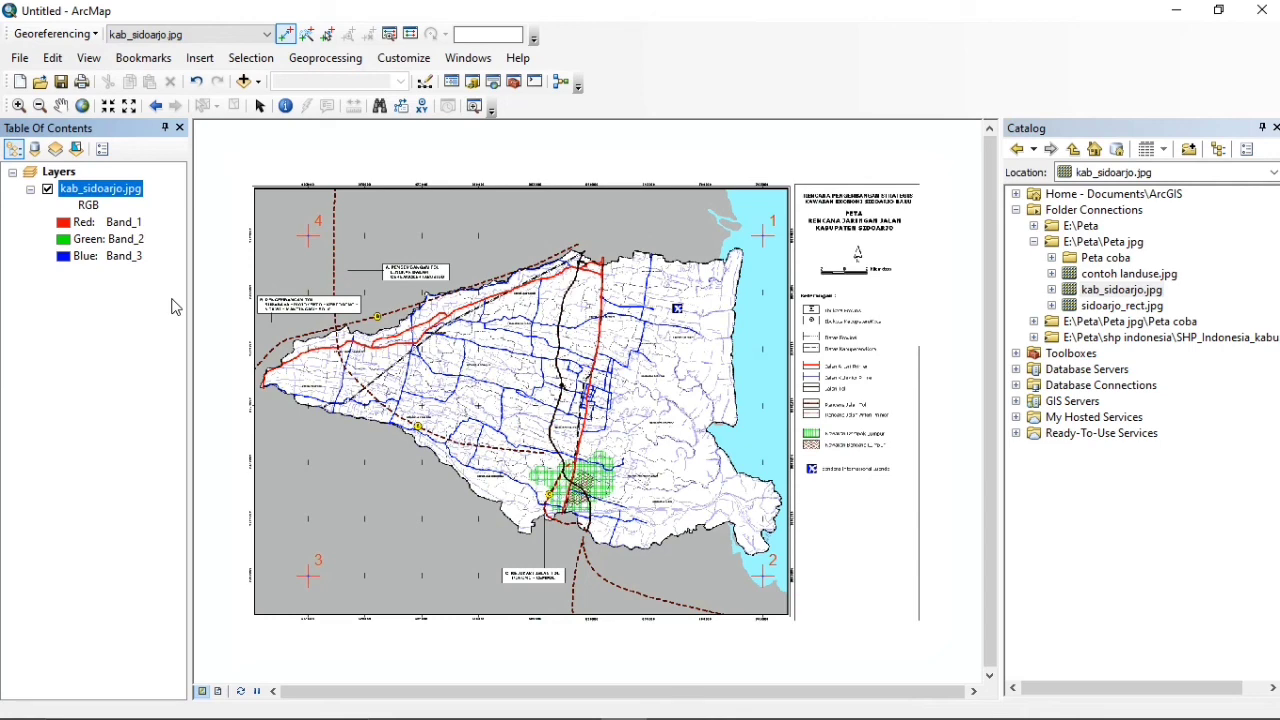
- Update the georeferencing of kab_sidoarjo.jpg and open the link table to review the control point residuals
{"action": "left_click", "coordinate": [89, 40]}
{"action": "left_click", "coordinate": [90, 54]}
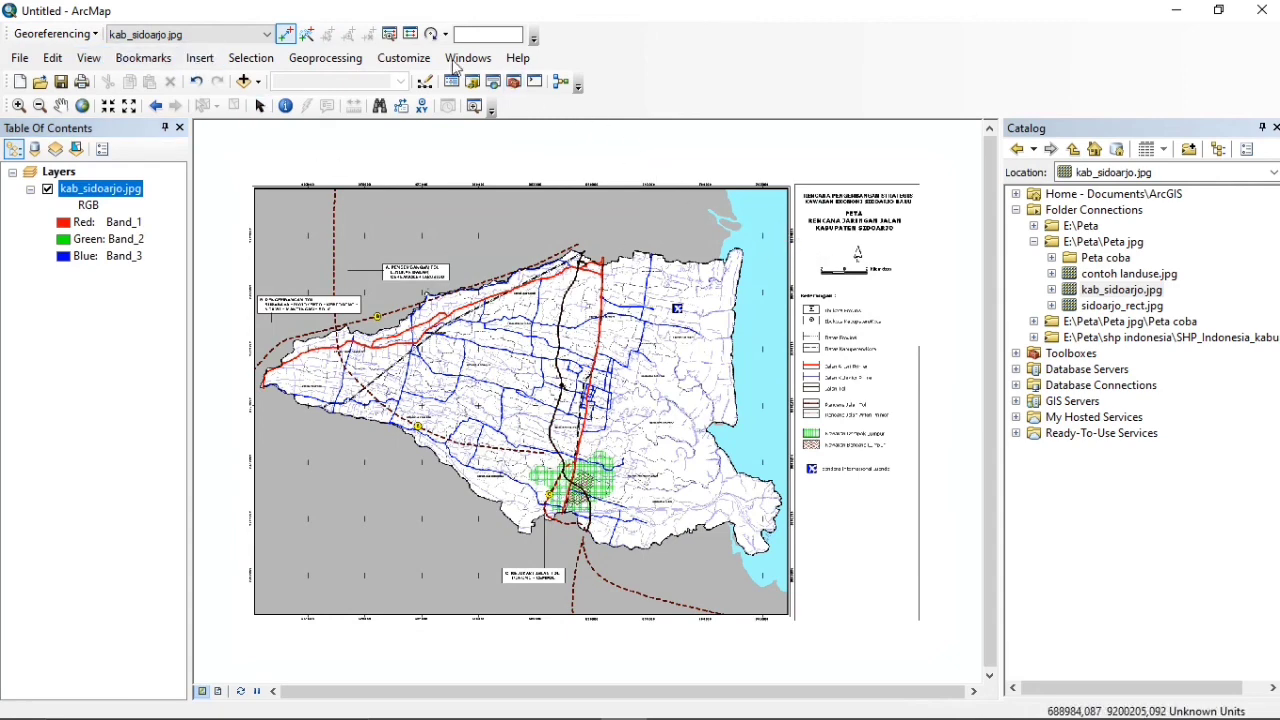
{"action": "left_click", "coordinate": [411, 36]}
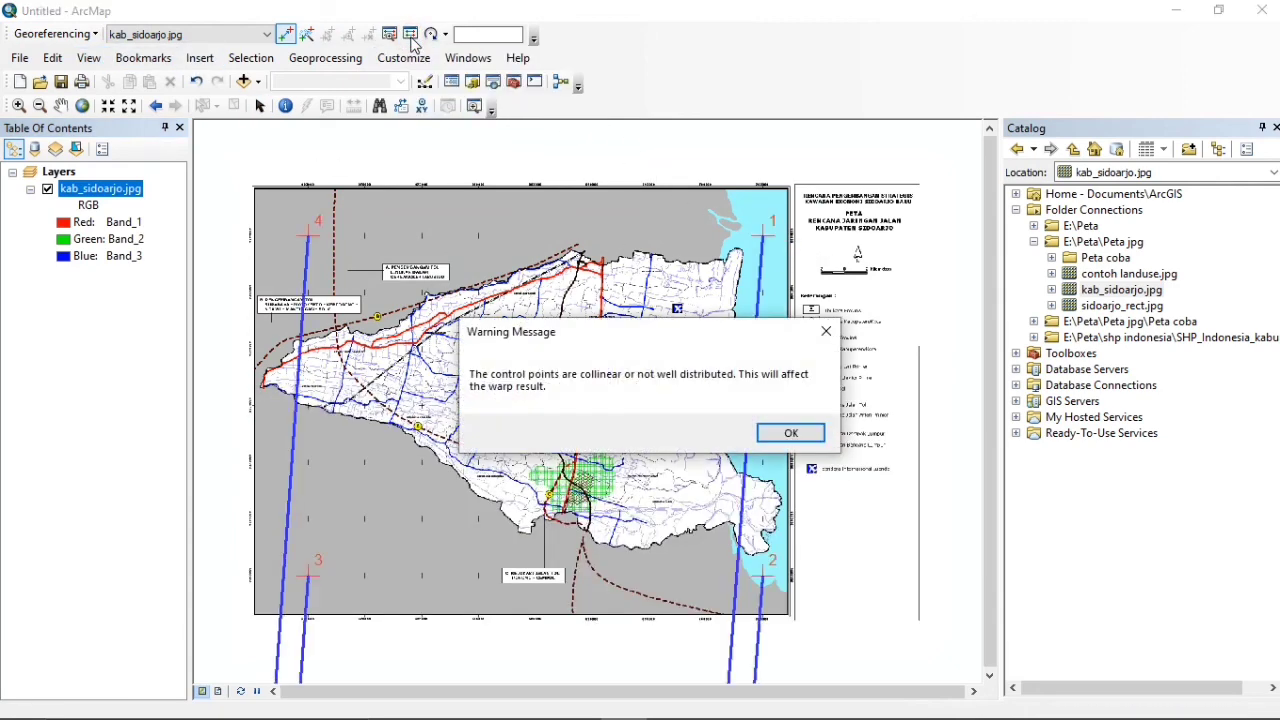
{"action": "left_click", "coordinate": [771, 432]}
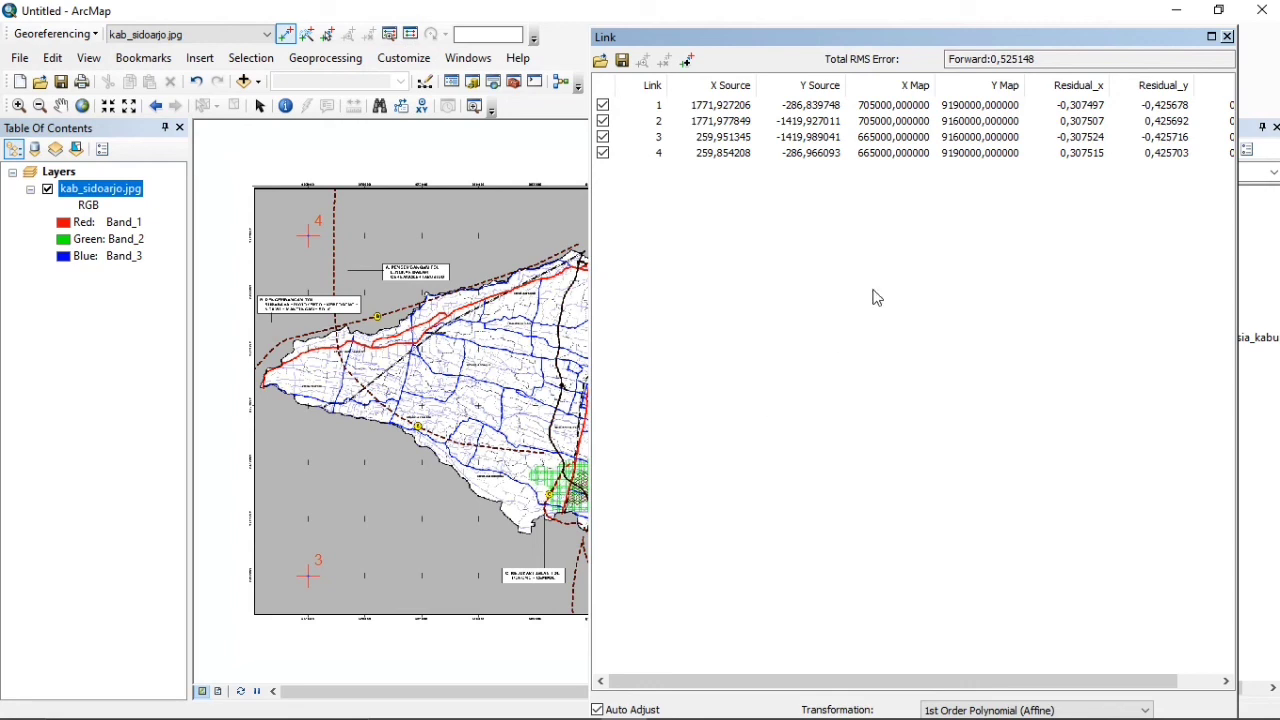
- Remove the kab_sidoarjo.jpg layer and add it to the map again from the E:\Peta\Peta jpg folder, accepting the missing spatial reference
{"action": "left_click", "coordinate": [1226, 38]}
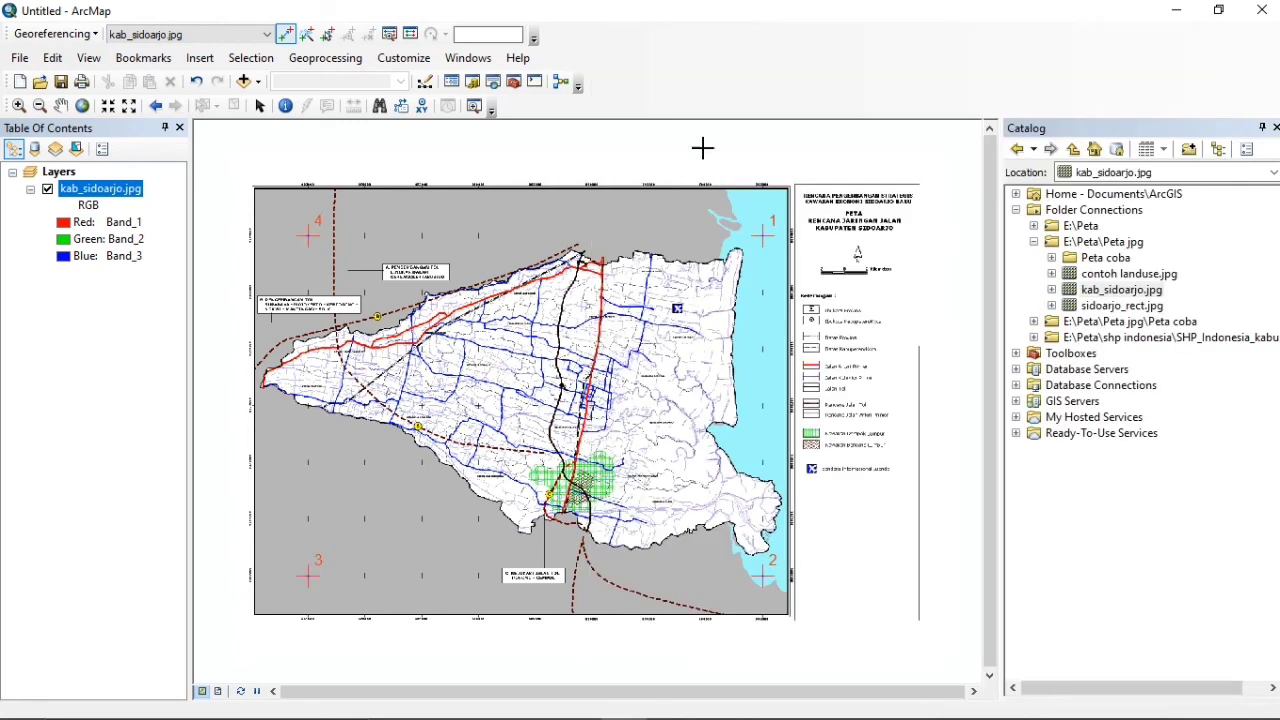
{"action": "right_click", "coordinate": [86, 190]}
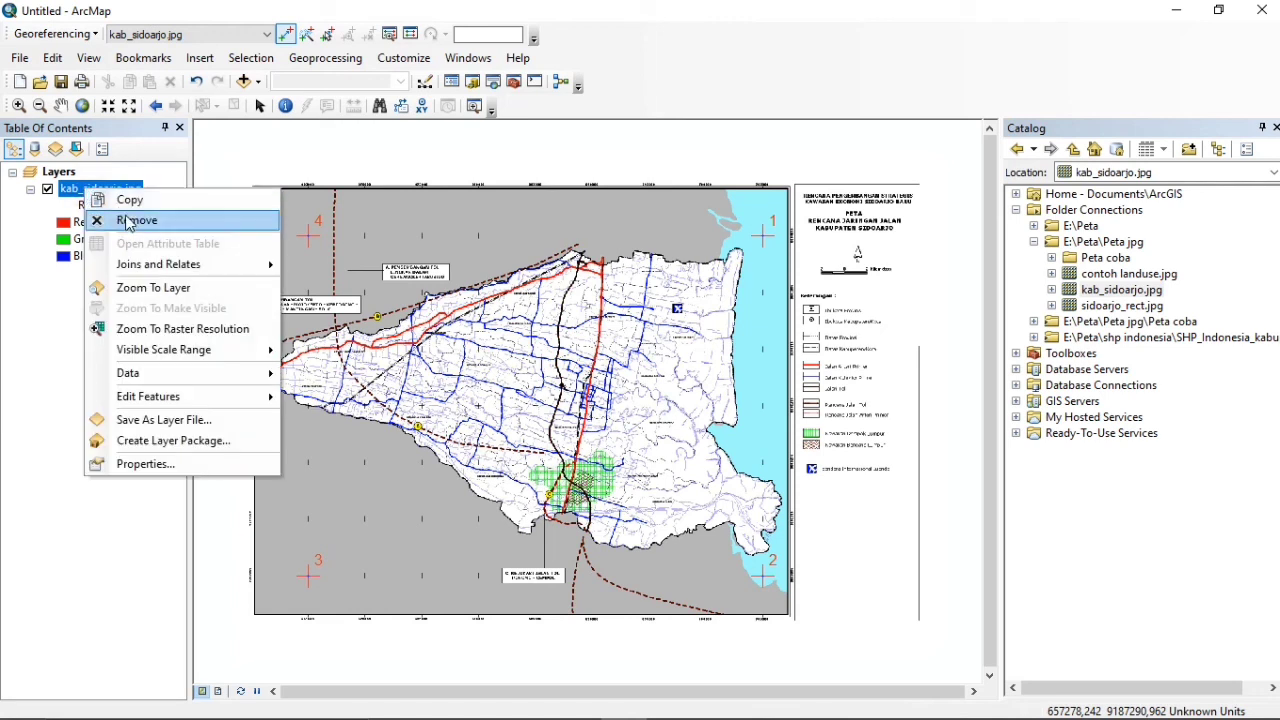
{"action": "left_click", "coordinate": [128, 221]}
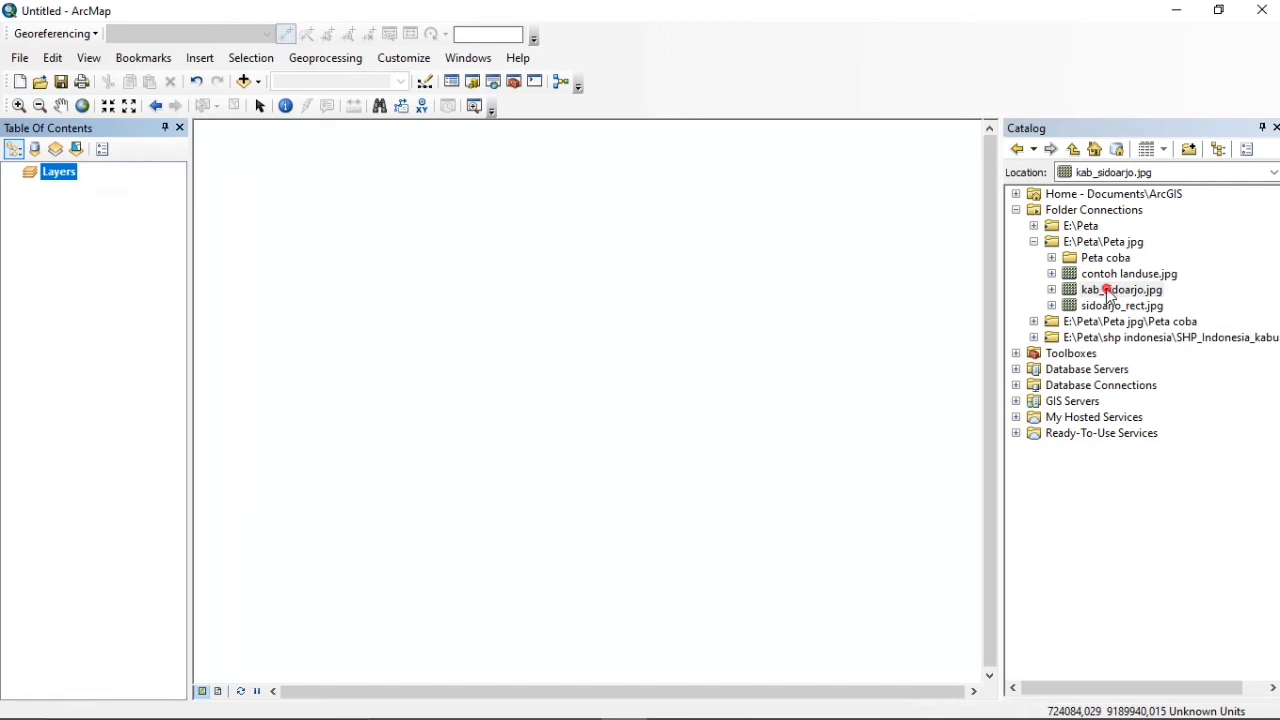
{"action": "left_click_drag", "start_coordinate": [1100, 290], "coordinate": [629, 333]}
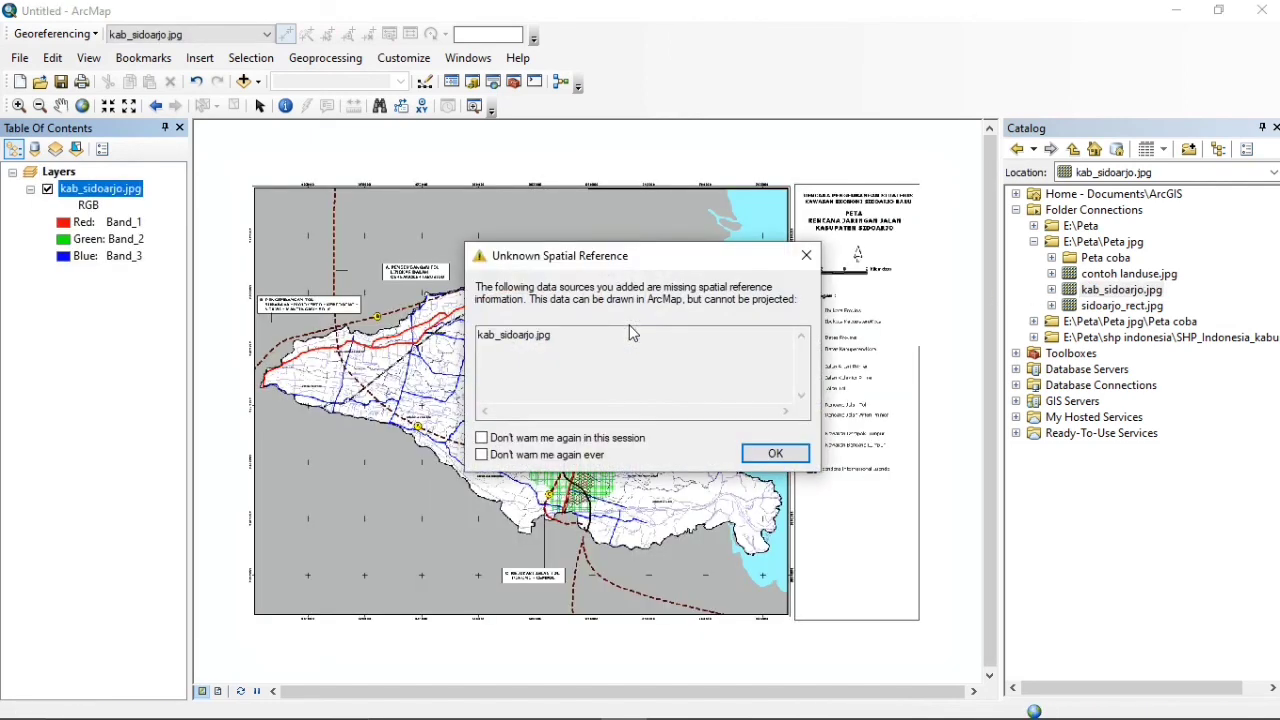
{"action": "left_click", "coordinate": [775, 454]}
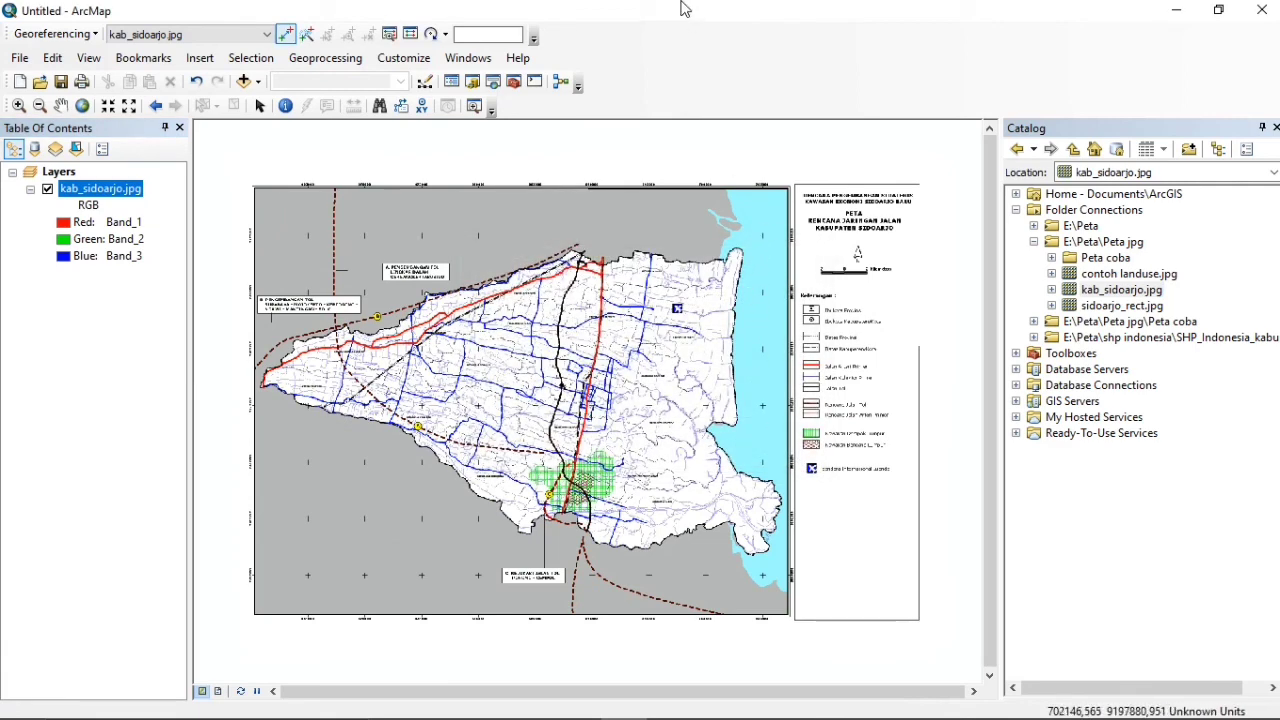
- Review the saved control points and residuals of the re-added kab_sidoarjo.jpg in the link table, and close the table
{"action": "left_click", "coordinate": [411, 37]}
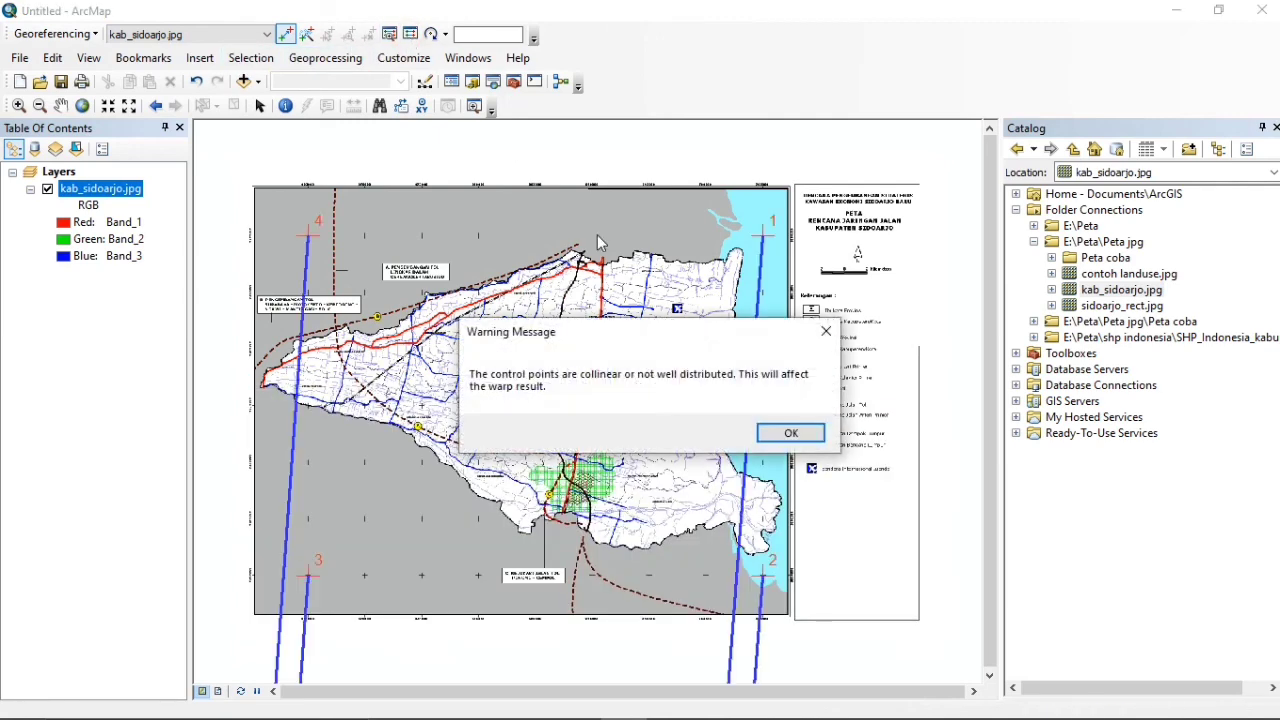
{"action": "left_click", "coordinate": [791, 432]}
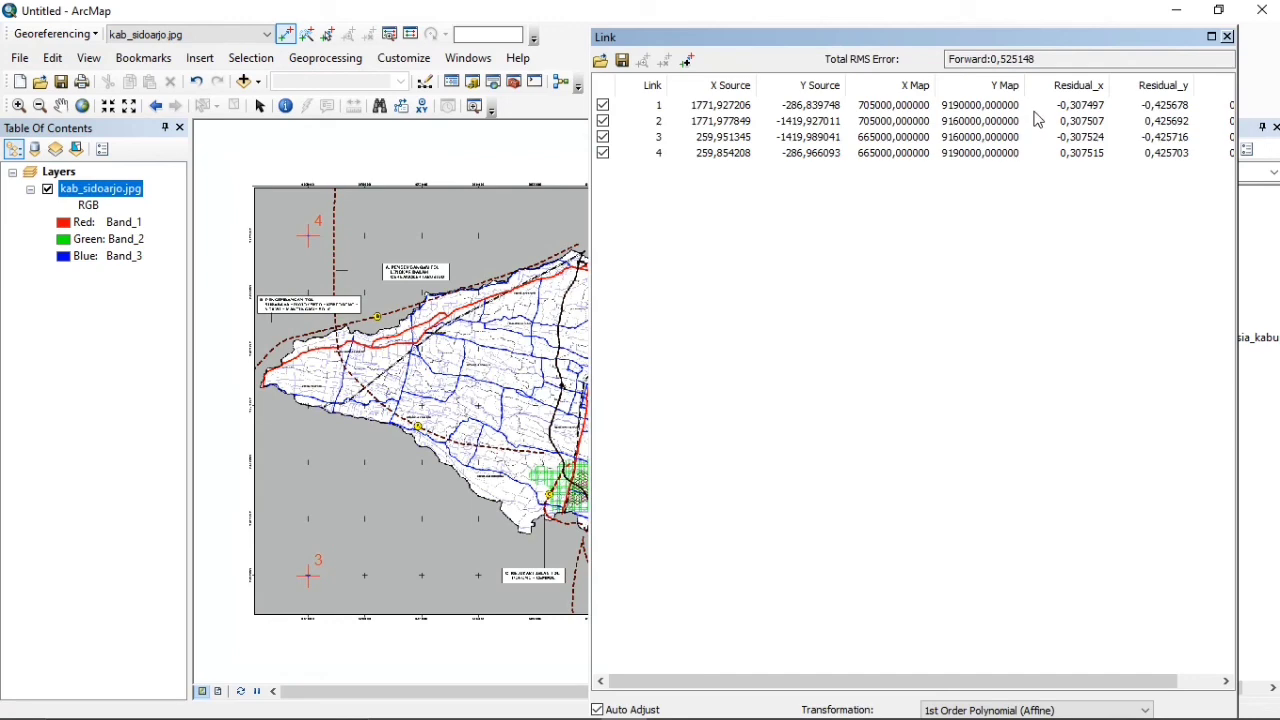
{"action": "left_click", "coordinate": [1227, 36]}
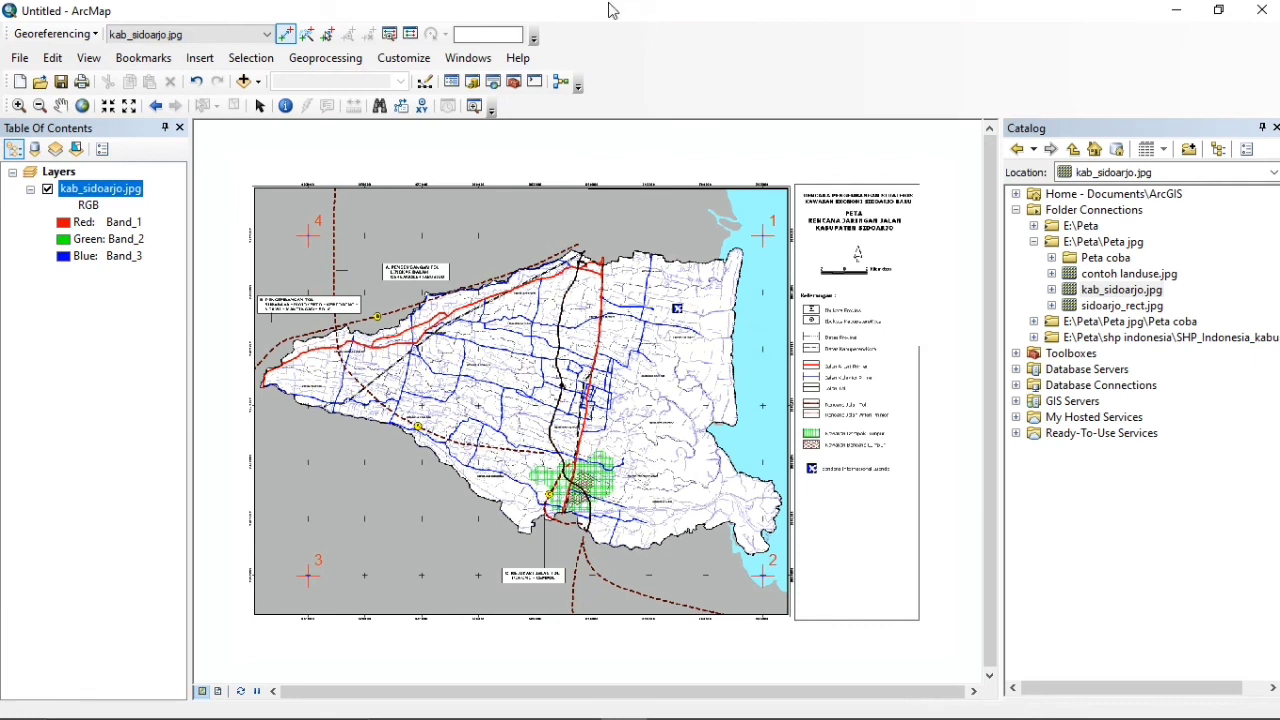
{"action": "left_click", "coordinate": [730, 10]}
{"action": "left_click", "coordinate": [729, 11]}
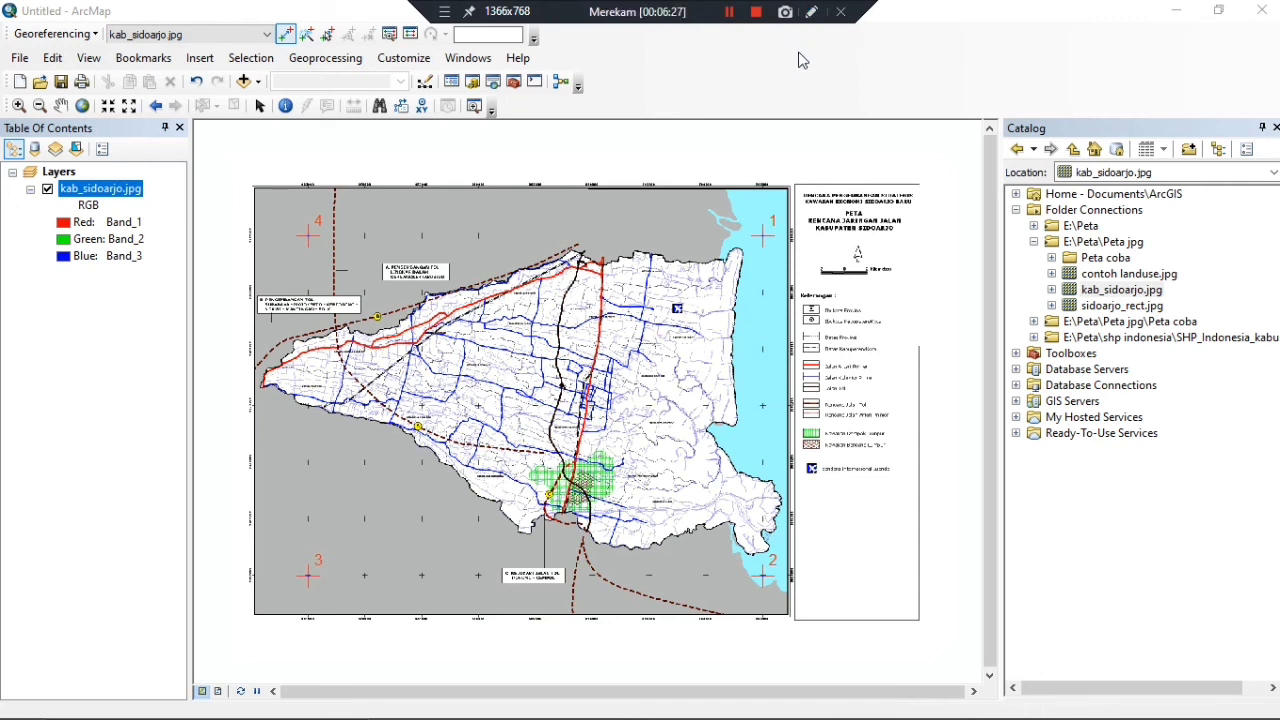